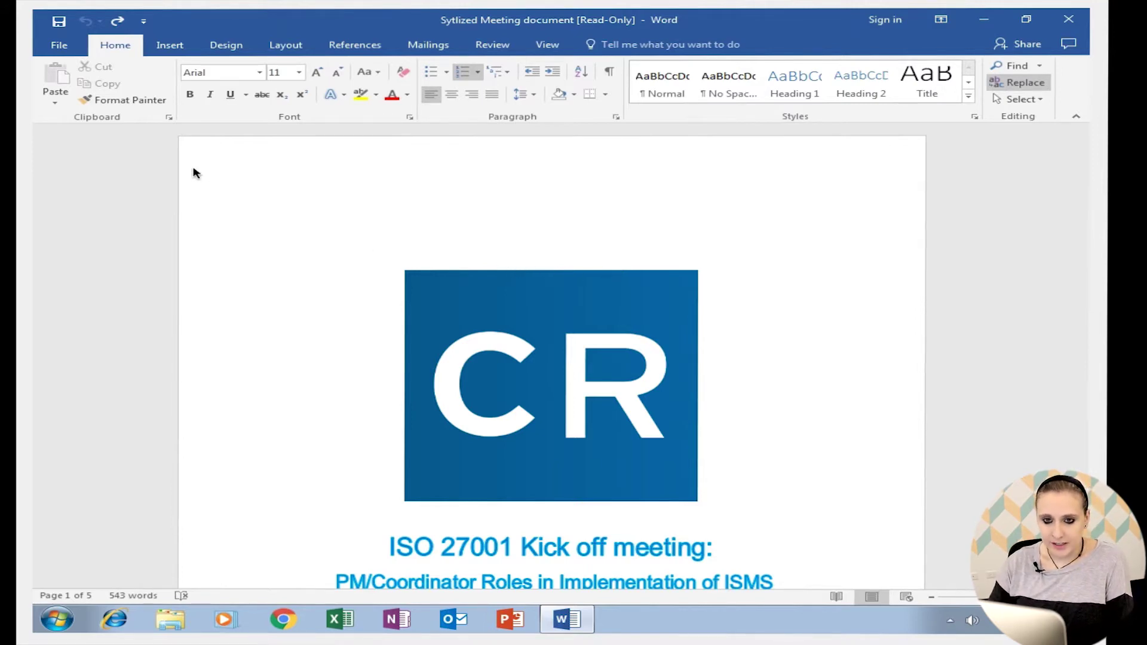
- Create a new blank document, Document4, from File > New
click(58, 53)
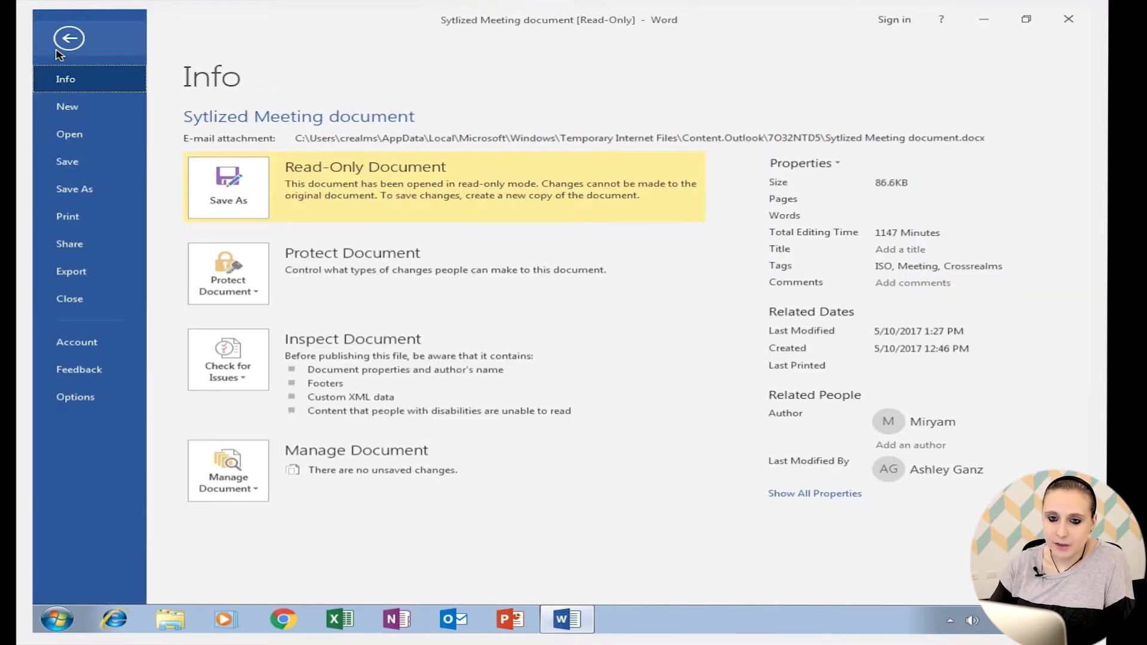
click(67, 107)
click(259, 205)
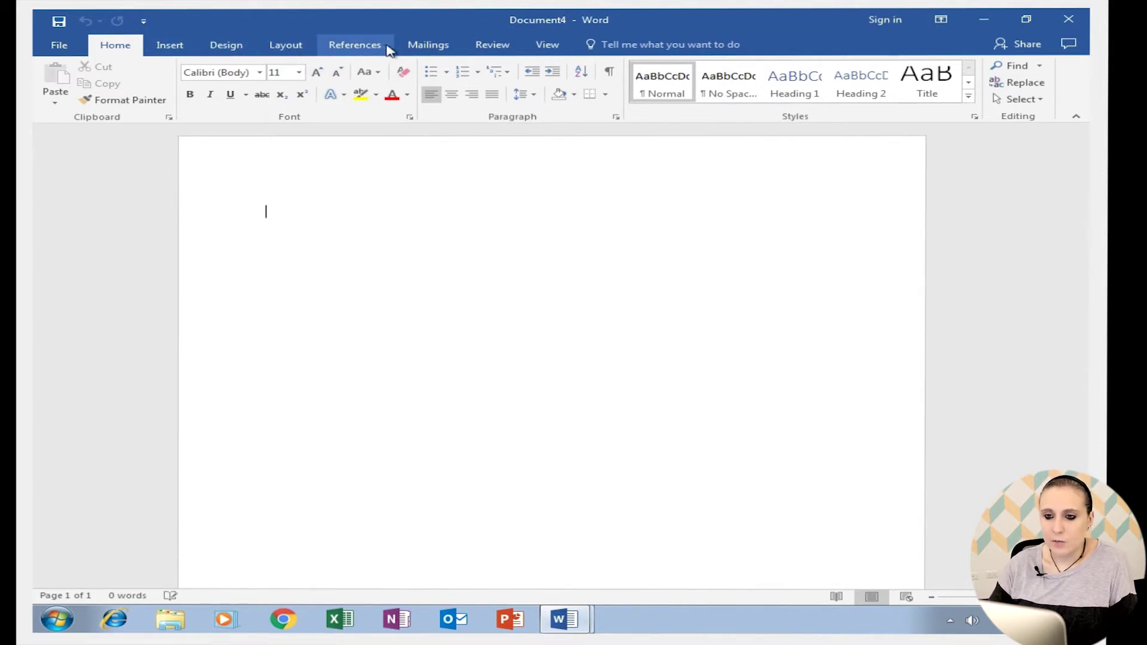
click(171, 47)
click(231, 48)
click(270, 45)
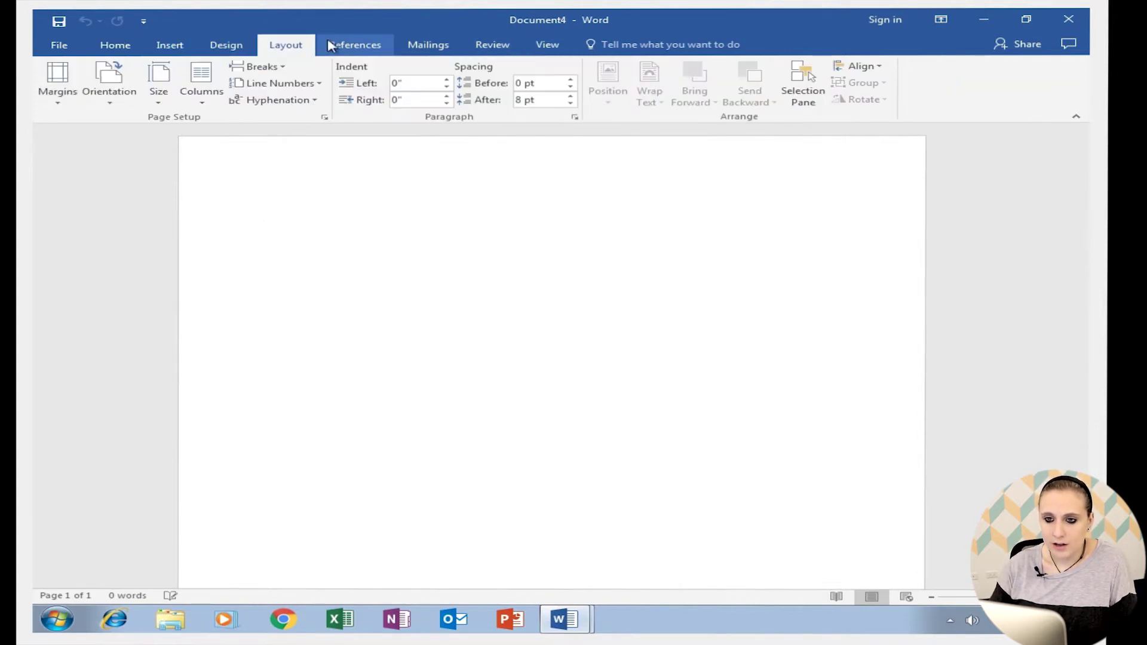
click(532, 46)
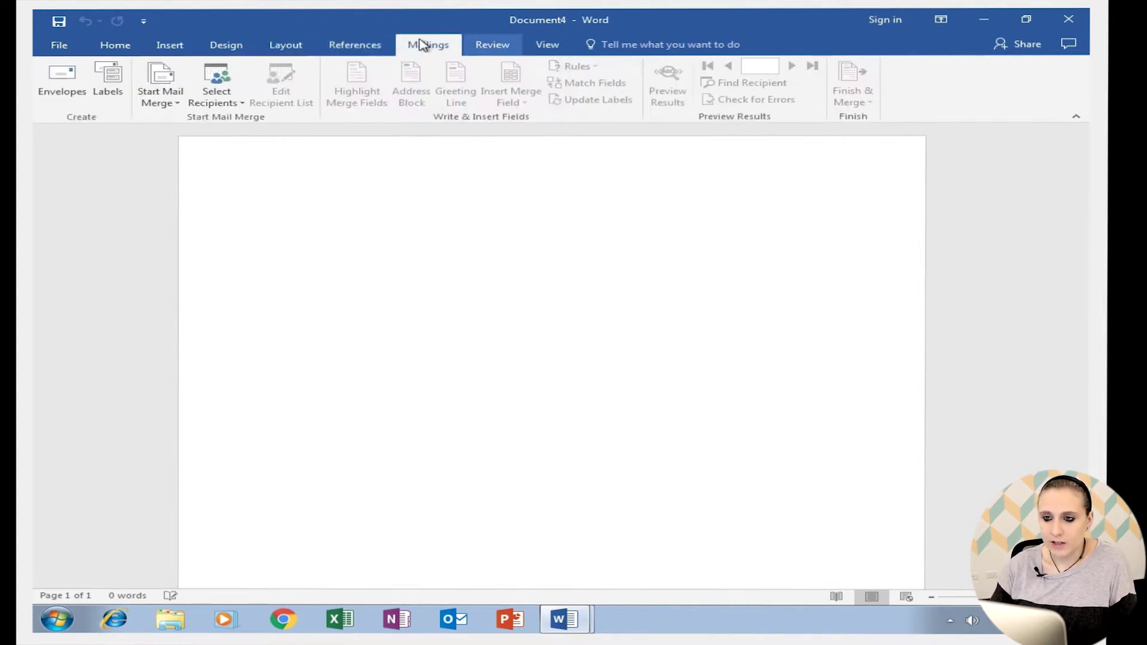
click(120, 44)
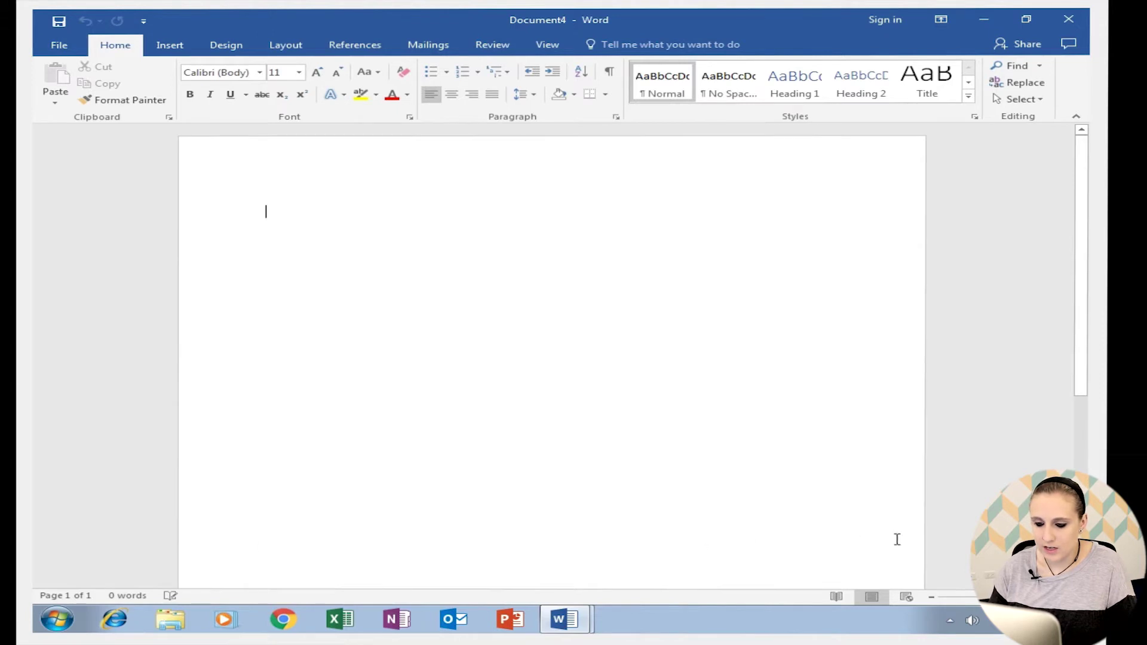
- Close Document4 and scroll the meeting document down and back to its title page
click(1074, 23)
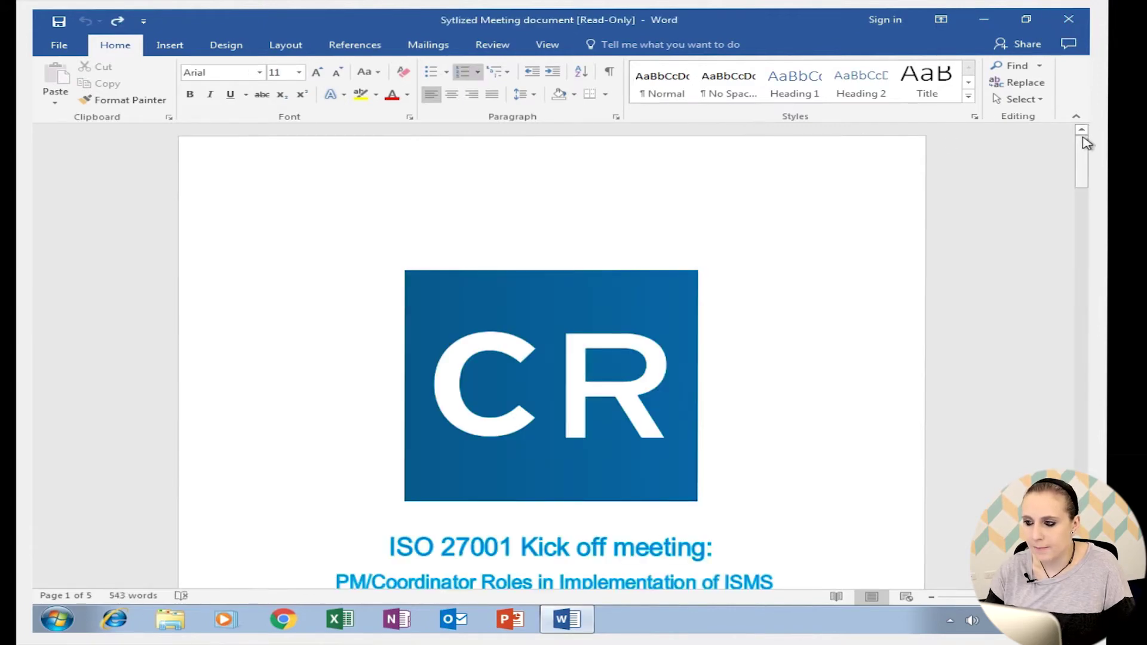
drag(1085, 142, 1088, 171)
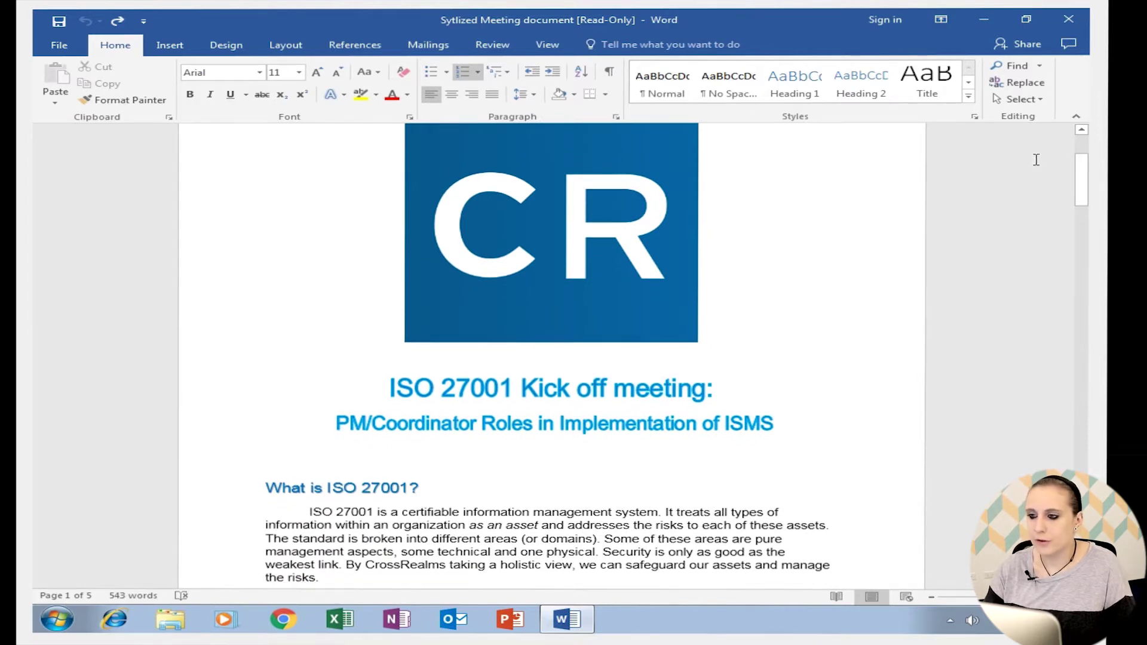
drag(1085, 179, 1084, 152)
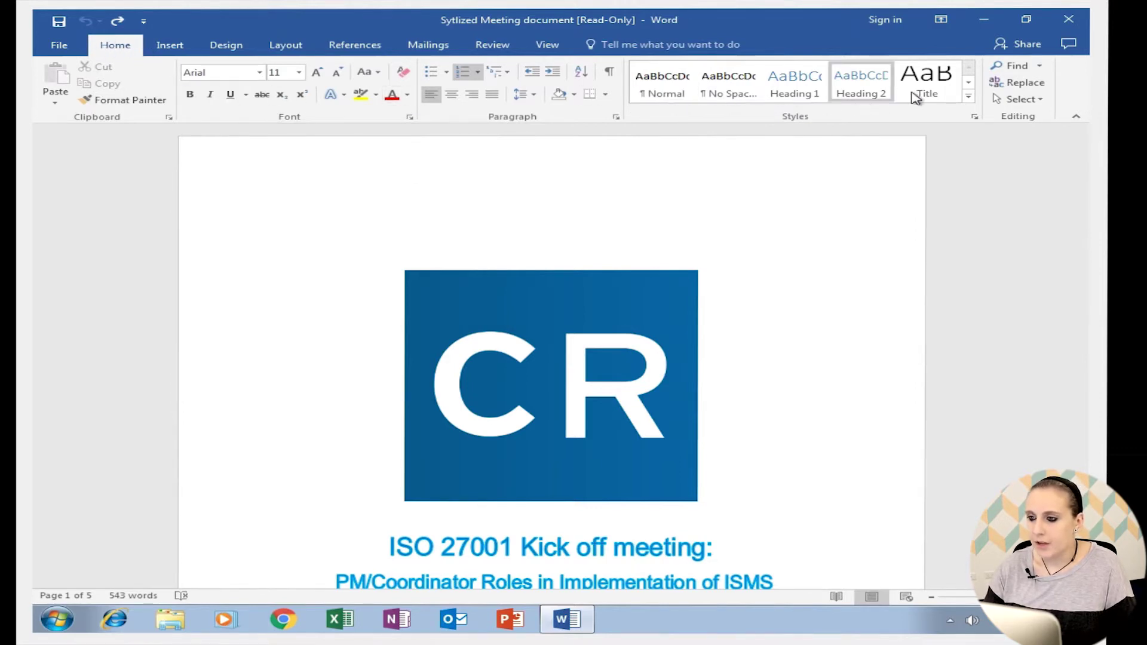
click(1025, 69)
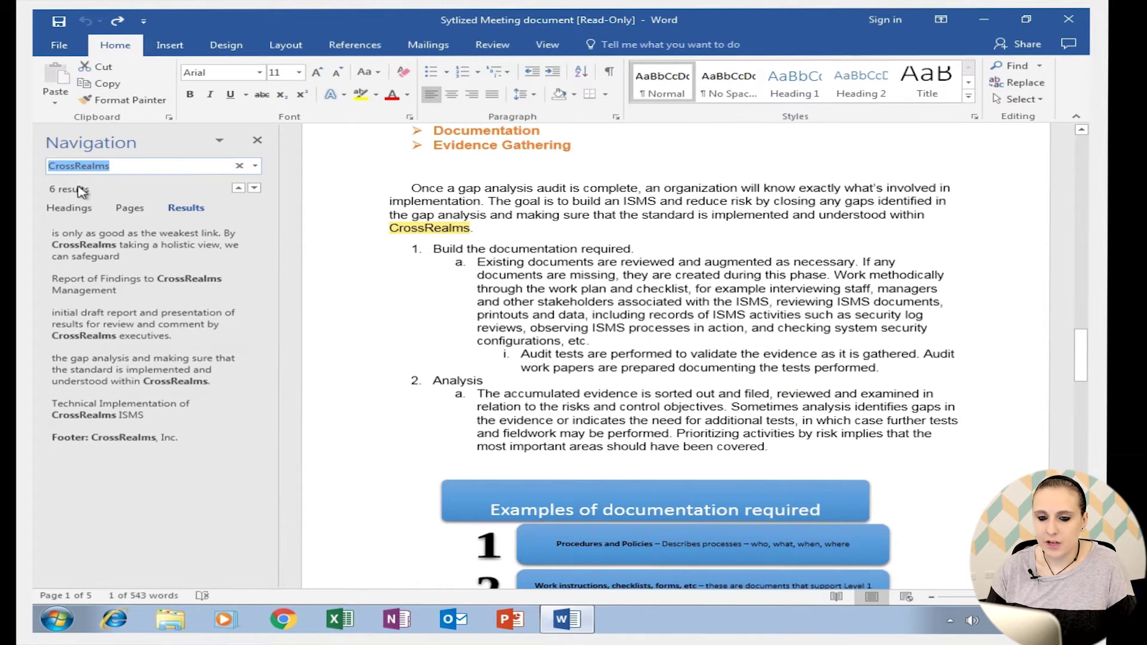
click(166, 172)
key(BackSpace)
key(BackSpace)
key(BackSpace)
key(BackSpace)
key(BackSpace)
key(BackSpace)
key(BackSpace)
key(BackSpace)
key(BackSpace)
key(BackSpace)
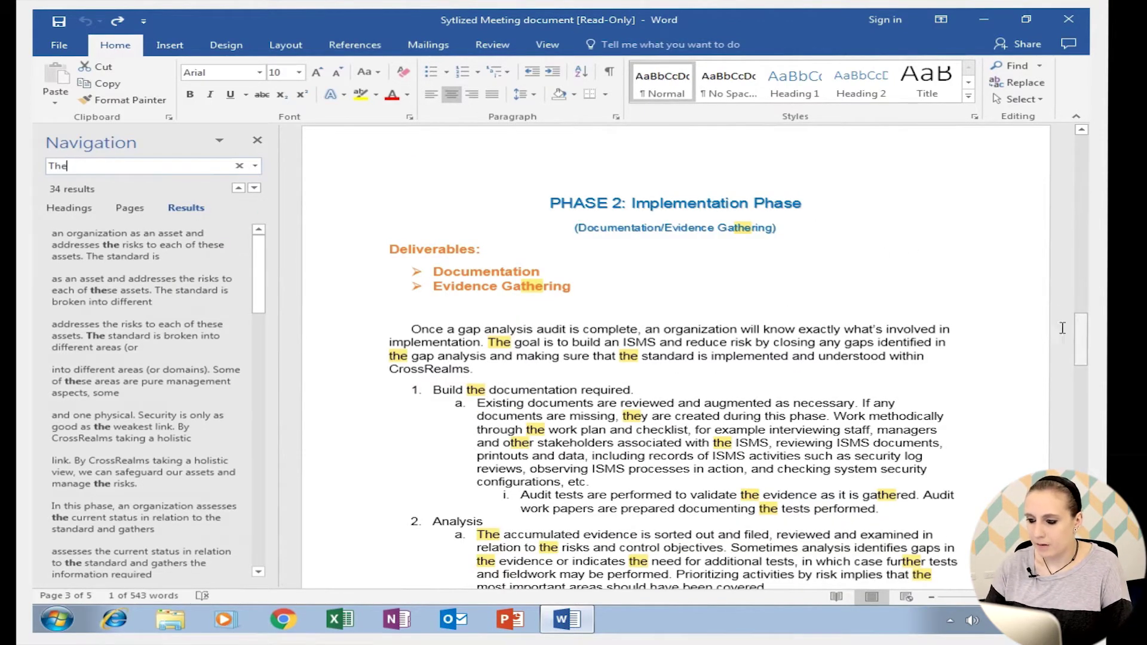
drag(1081, 346, 1087, 371)
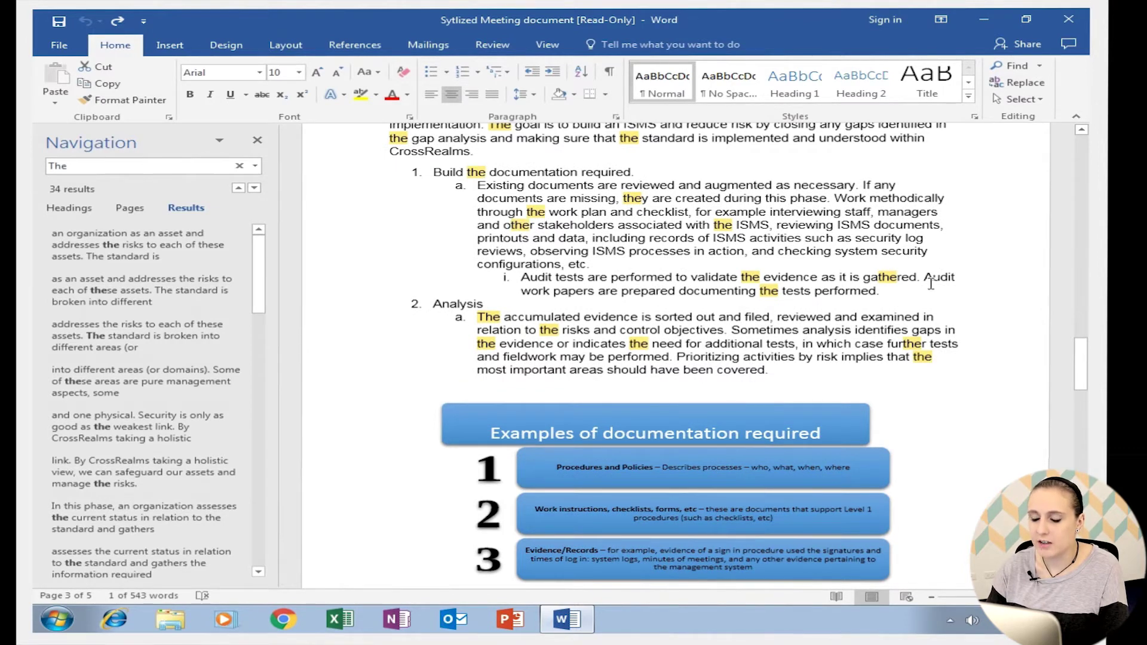
drag(1082, 356, 1086, 130)
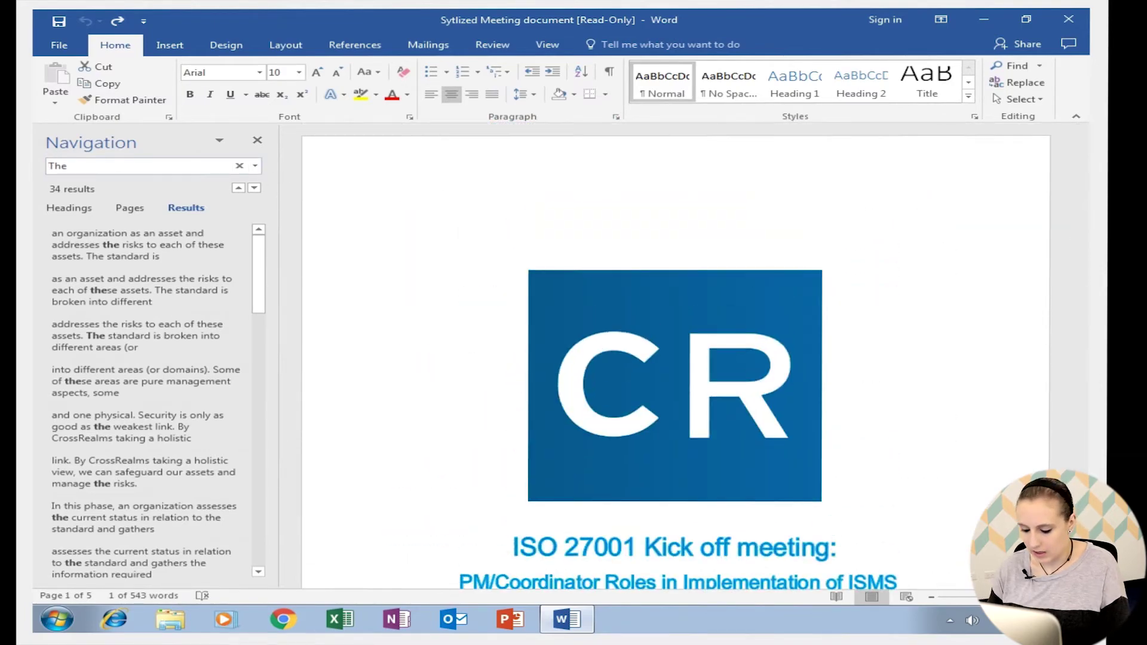
double_click(49, 166)
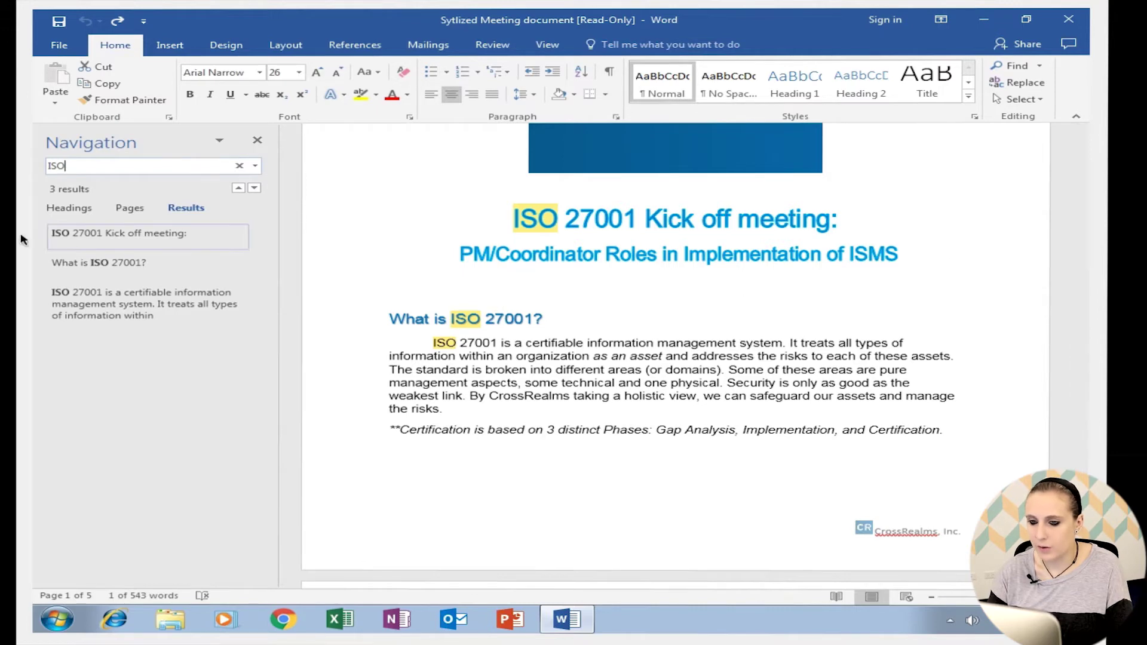
click(253, 188)
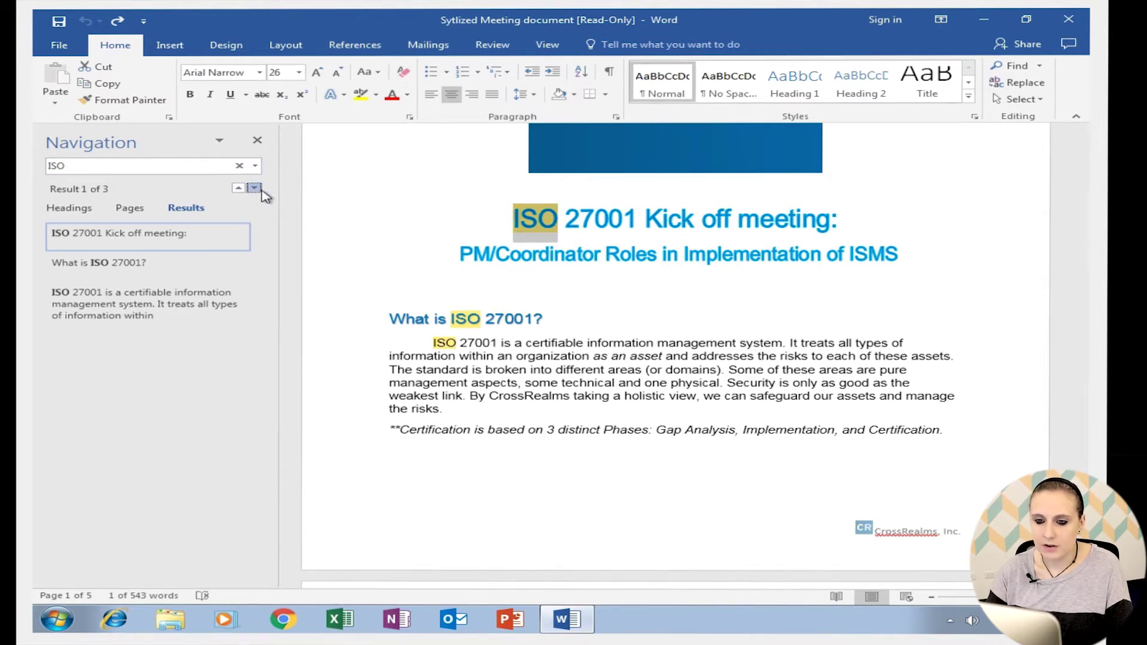
click(253, 188)
click(238, 188)
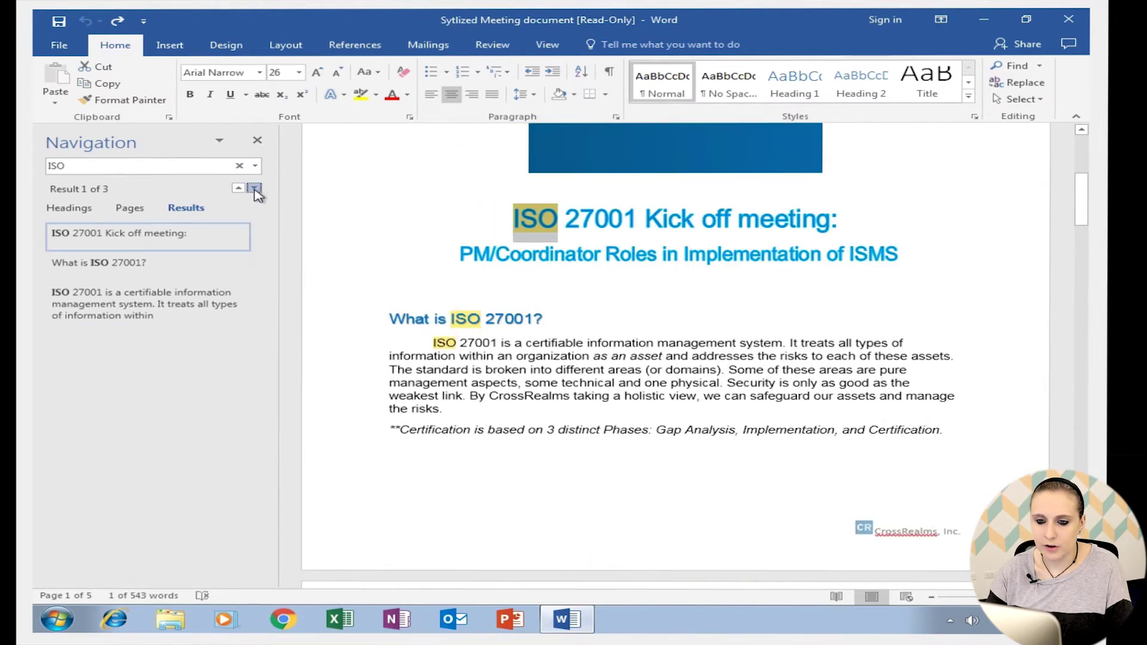
click(239, 189)
click(239, 188)
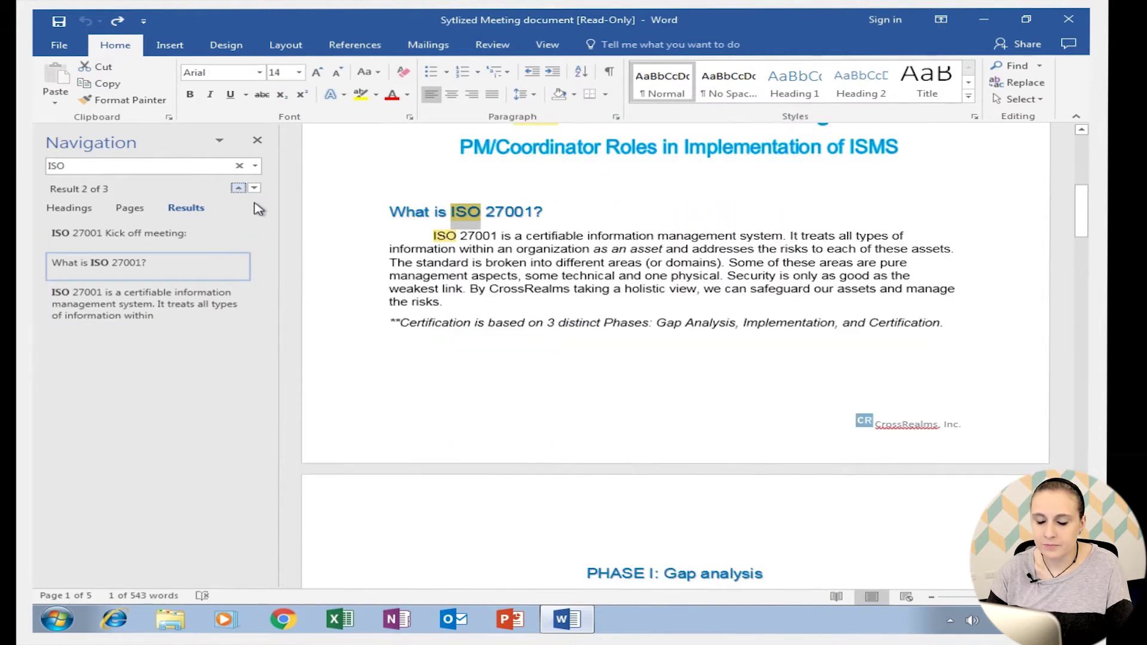
click(258, 142)
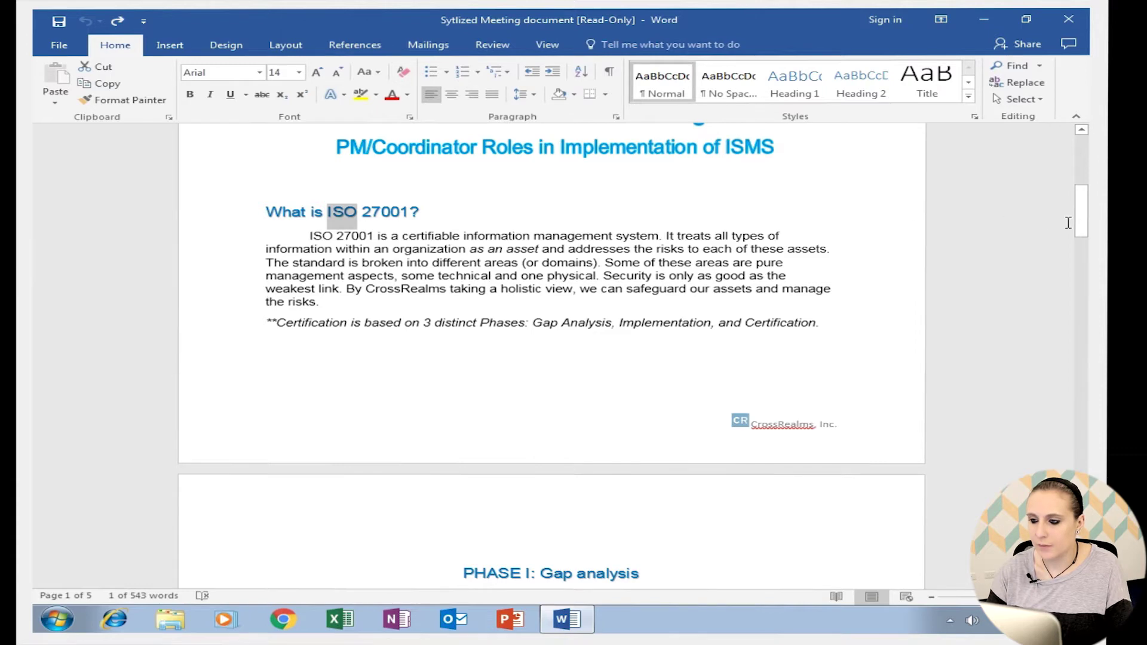
drag(1081, 221, 1085, 171)
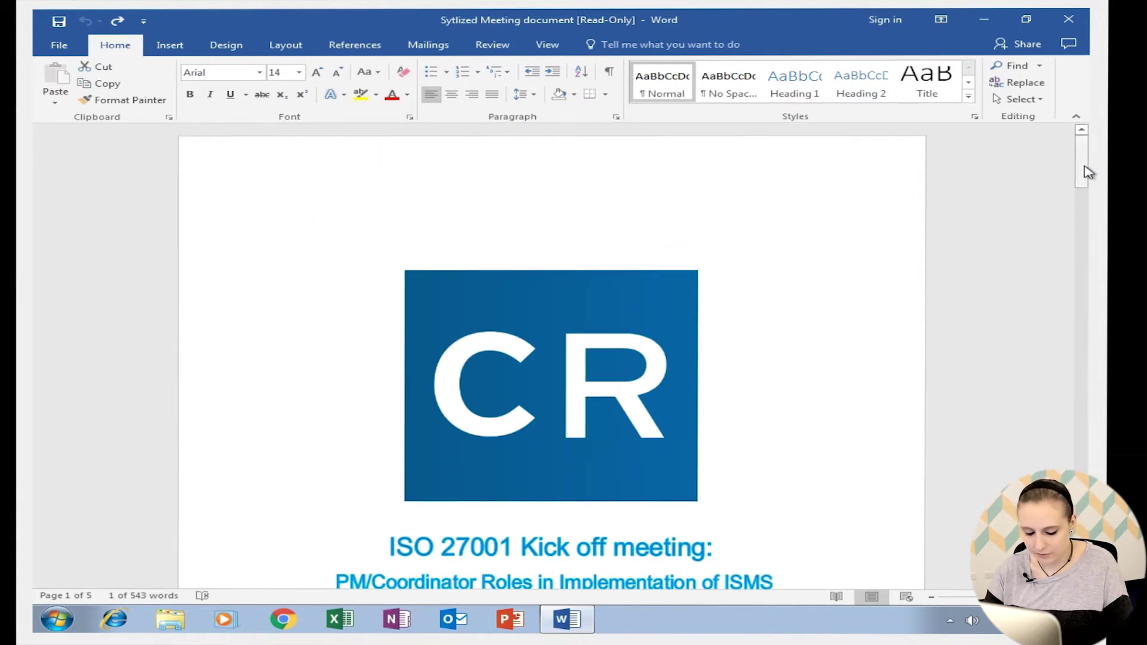
key(ctrl+f)
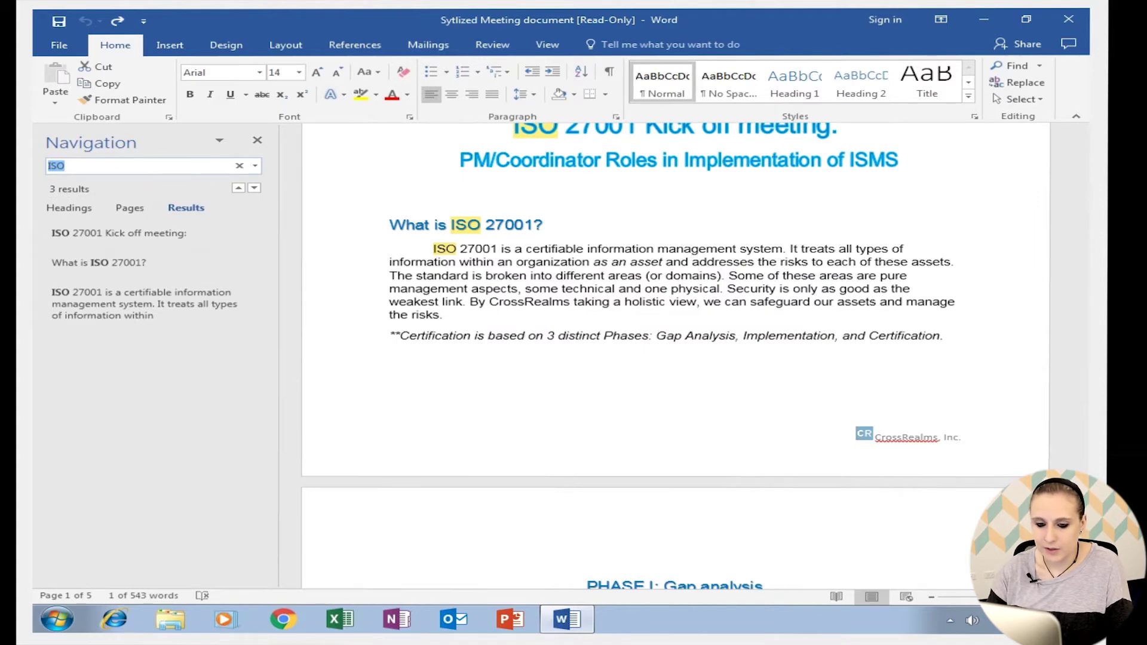
click(257, 141)
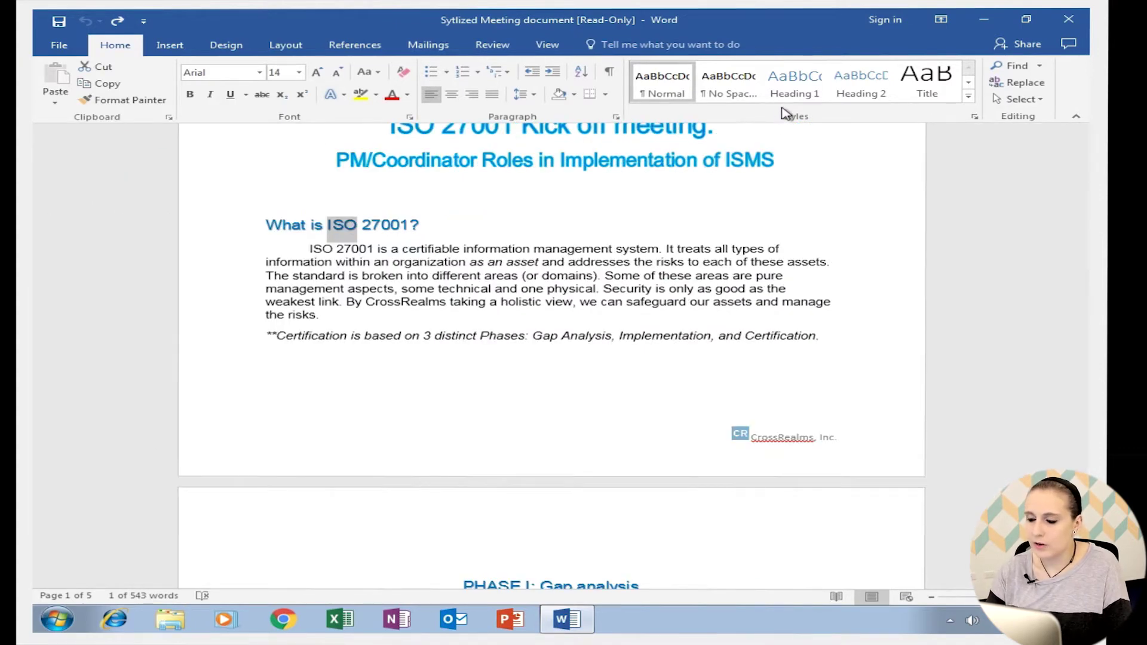
drag(1098, 195, 1068, 116)
- Open Go To in Find and Replace and choose Graphic as the jump target
click(1039, 66)
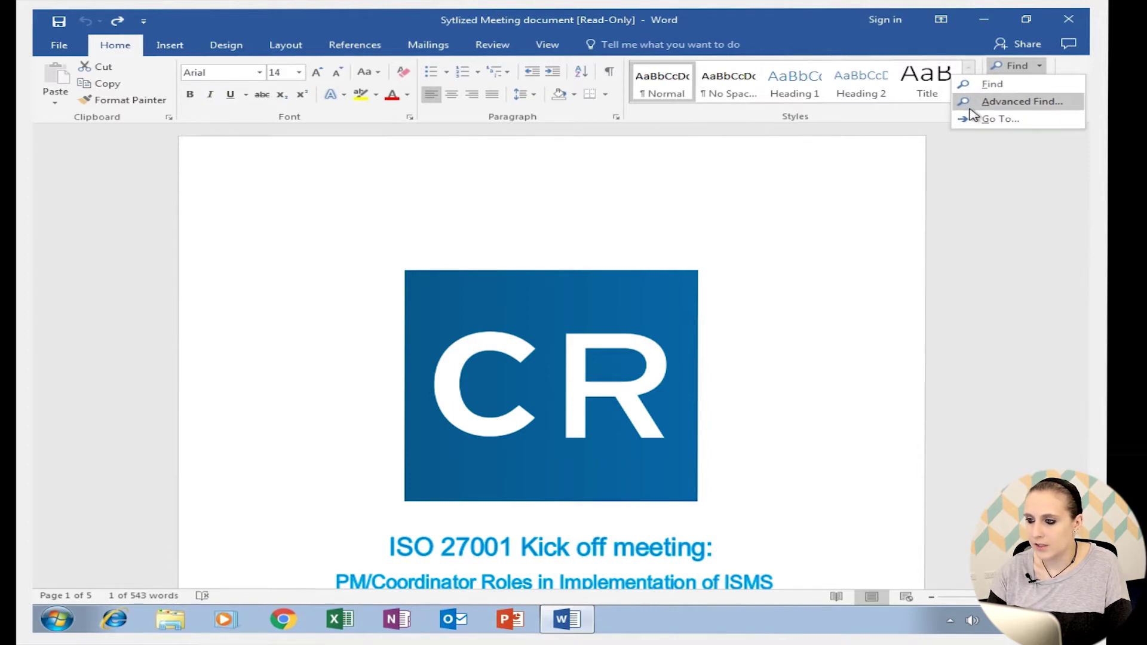
click(1040, 67)
click(1040, 67)
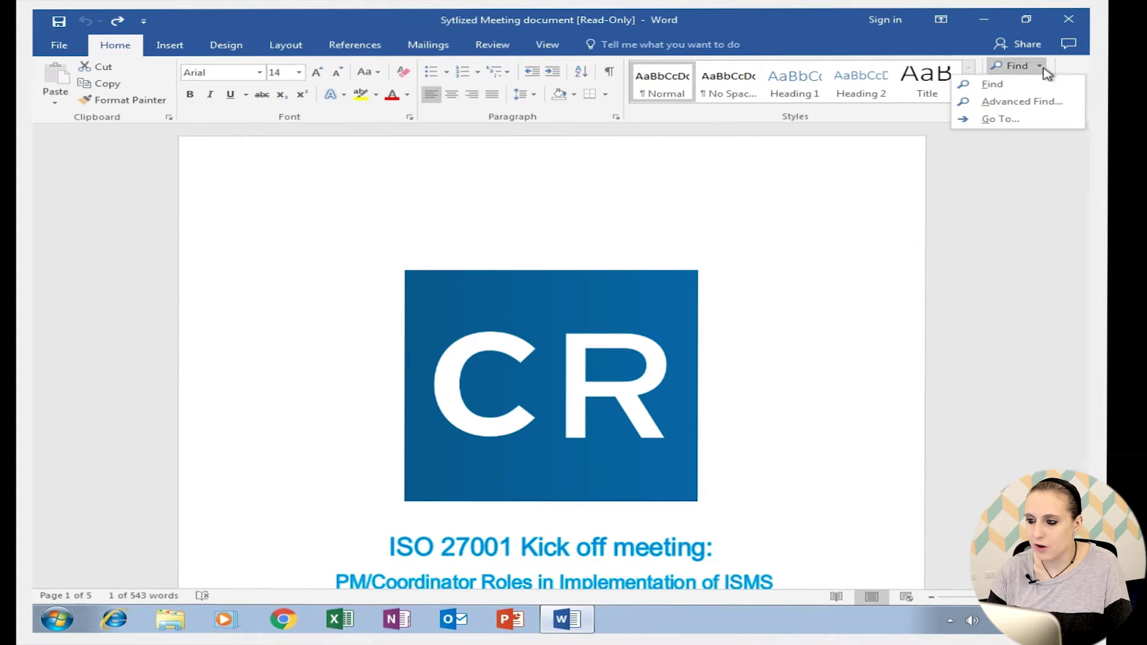
click(1012, 119)
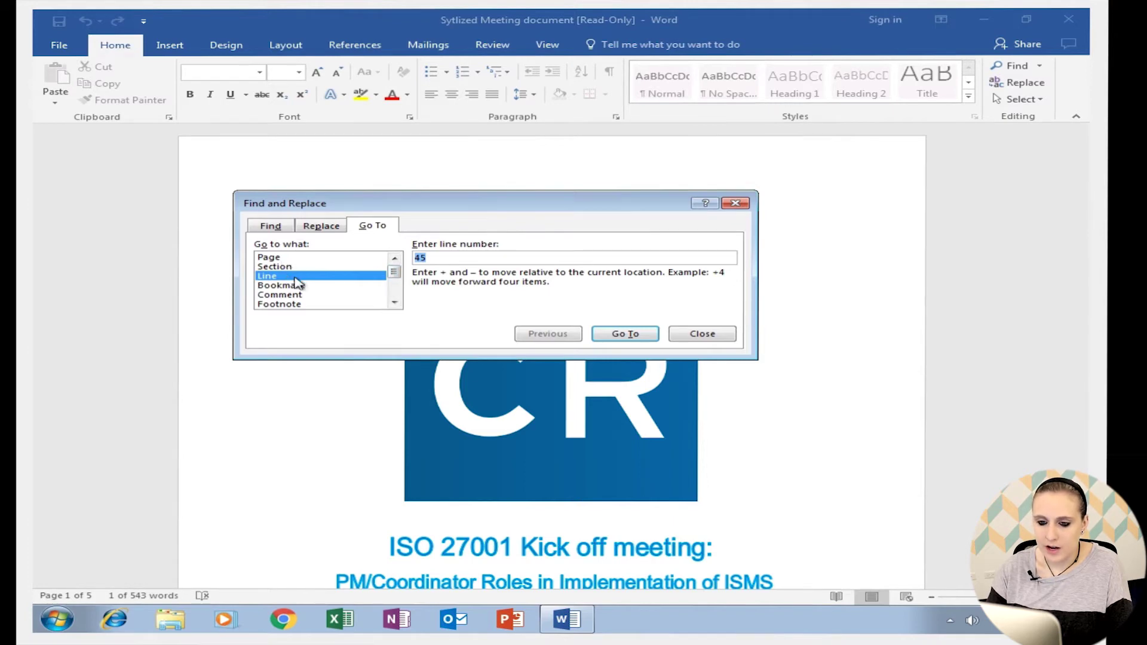
drag(393, 280, 394, 299)
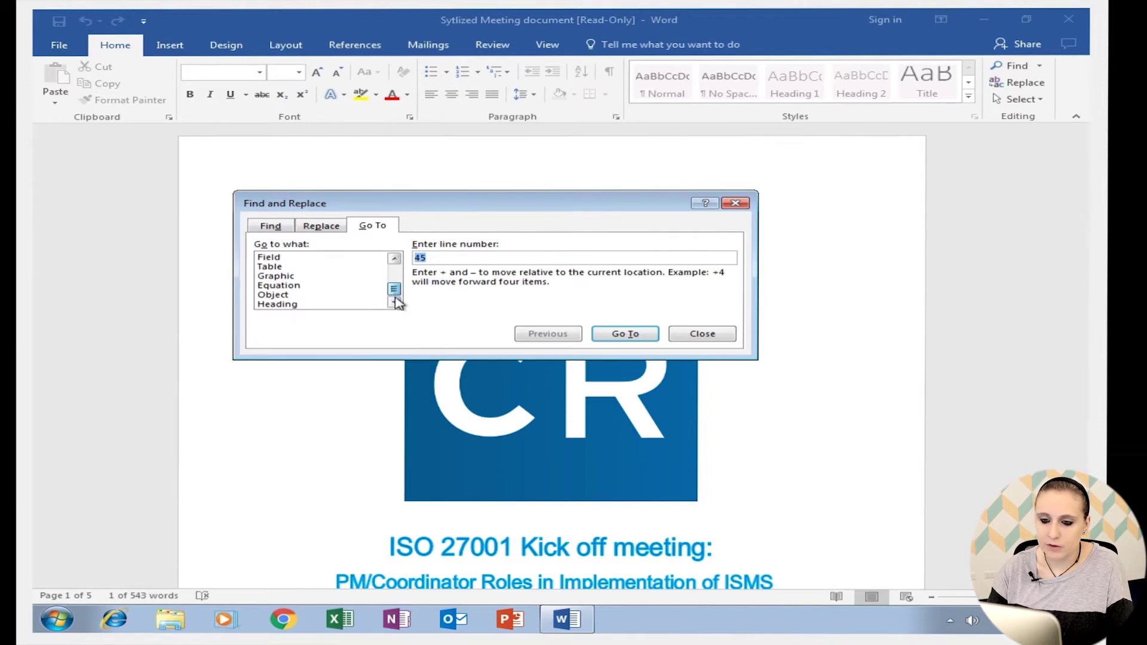
click(292, 297)
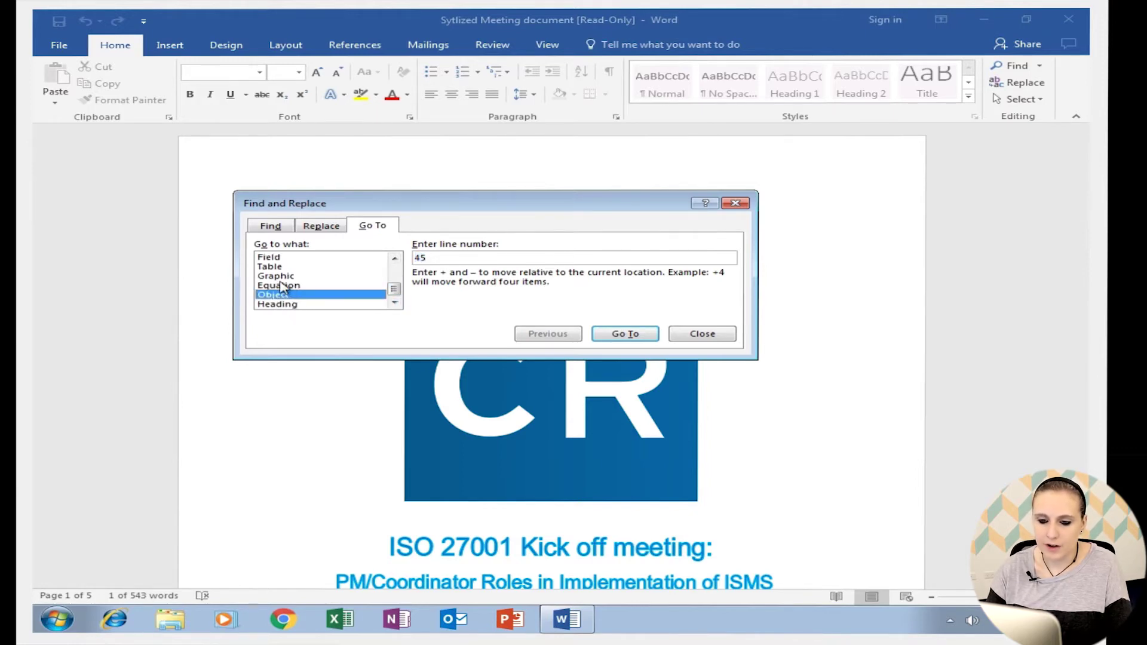
click(282, 287)
click(280, 277)
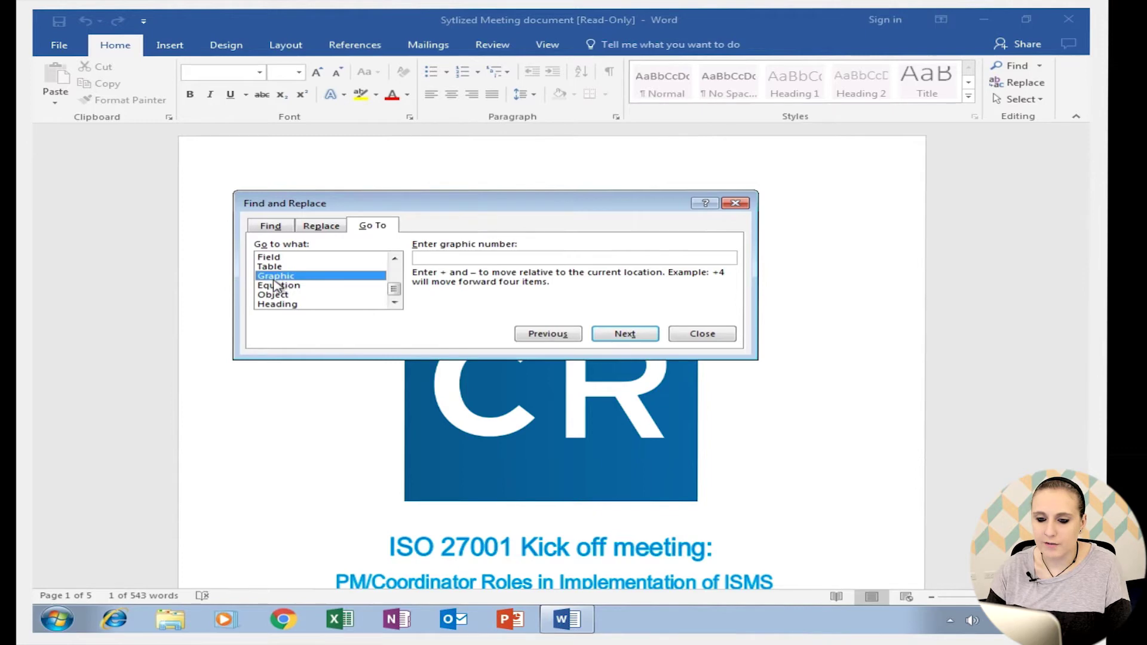
- Jump to graphic 2, then graphic 1 (the CR logo), and close the dialog
click(443, 260)
text(2)
key(Return)
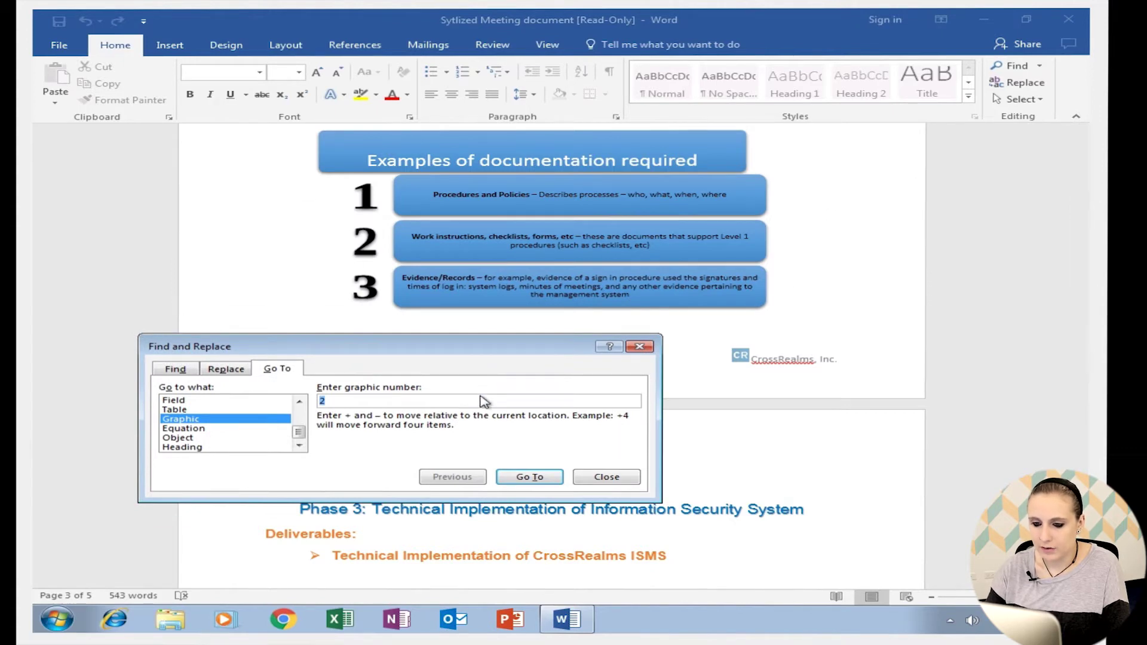
key(BackSpace)
text(1)
key(Return)
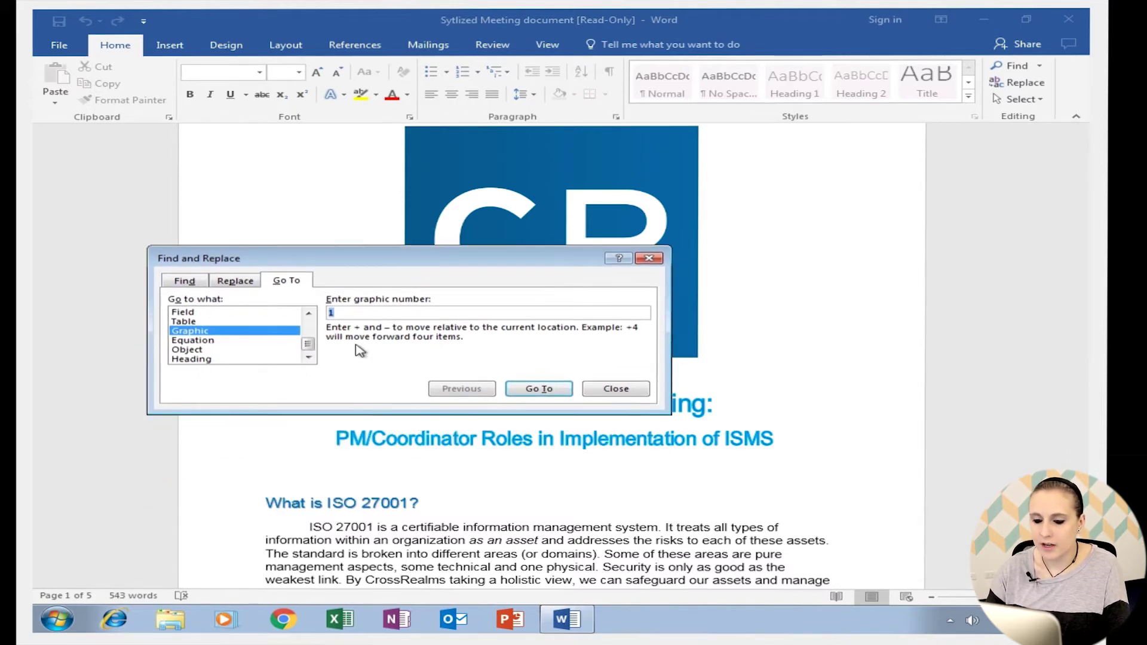
drag(309, 344, 311, 330)
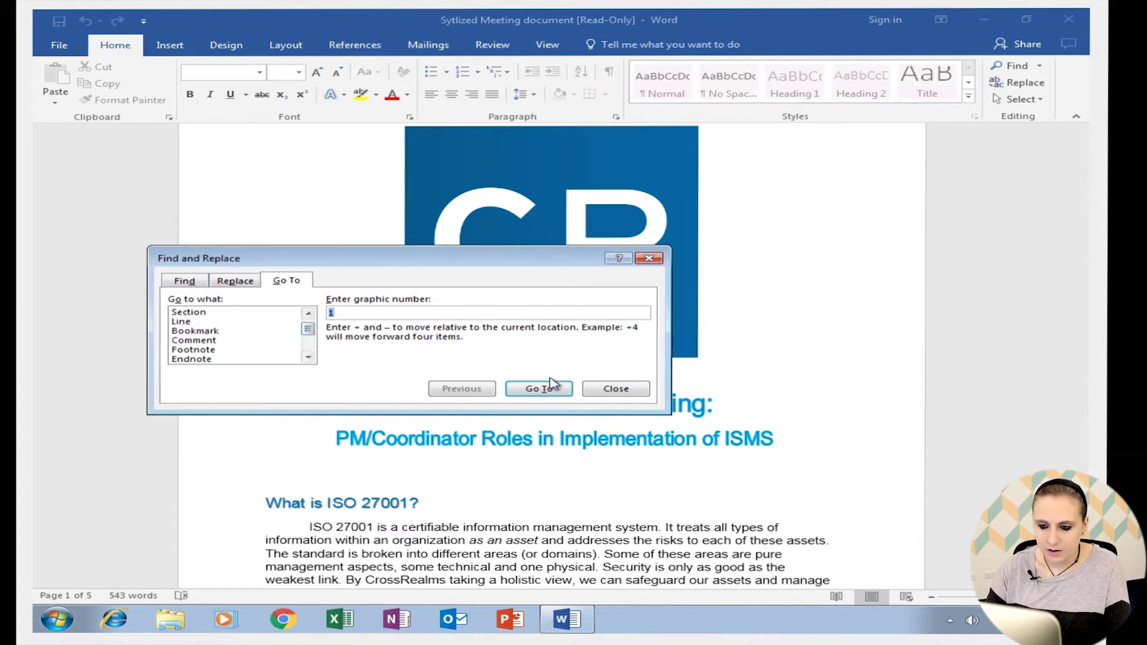
click(616, 389)
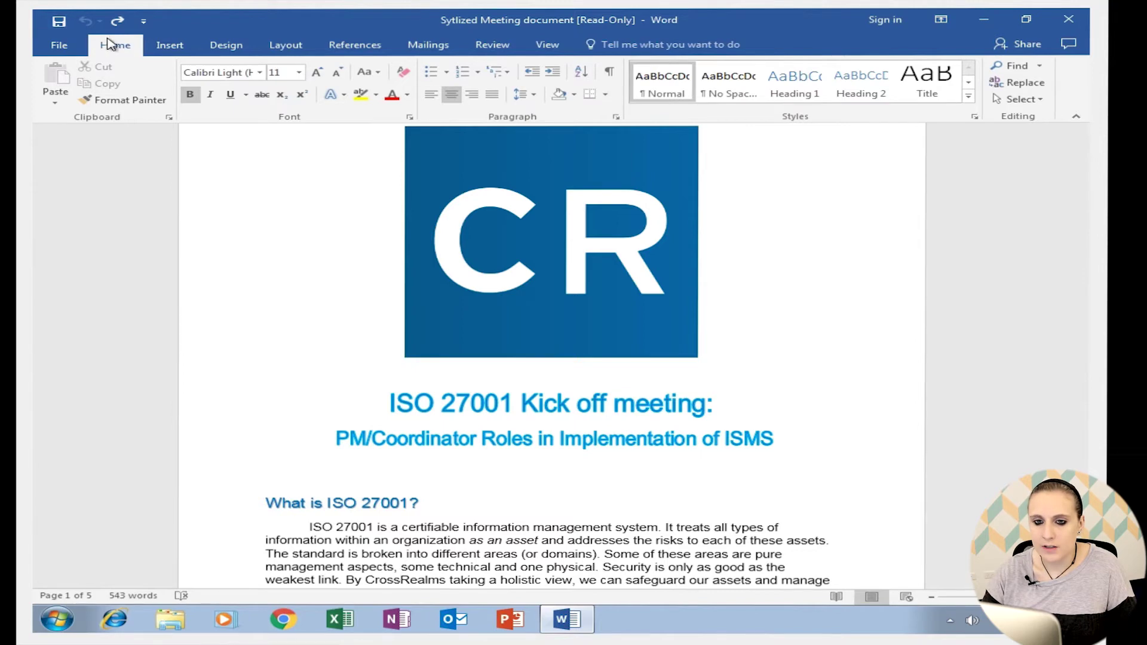
- Show the quick access toolbar below the ribbon and switch to the Review tab
click(144, 24)
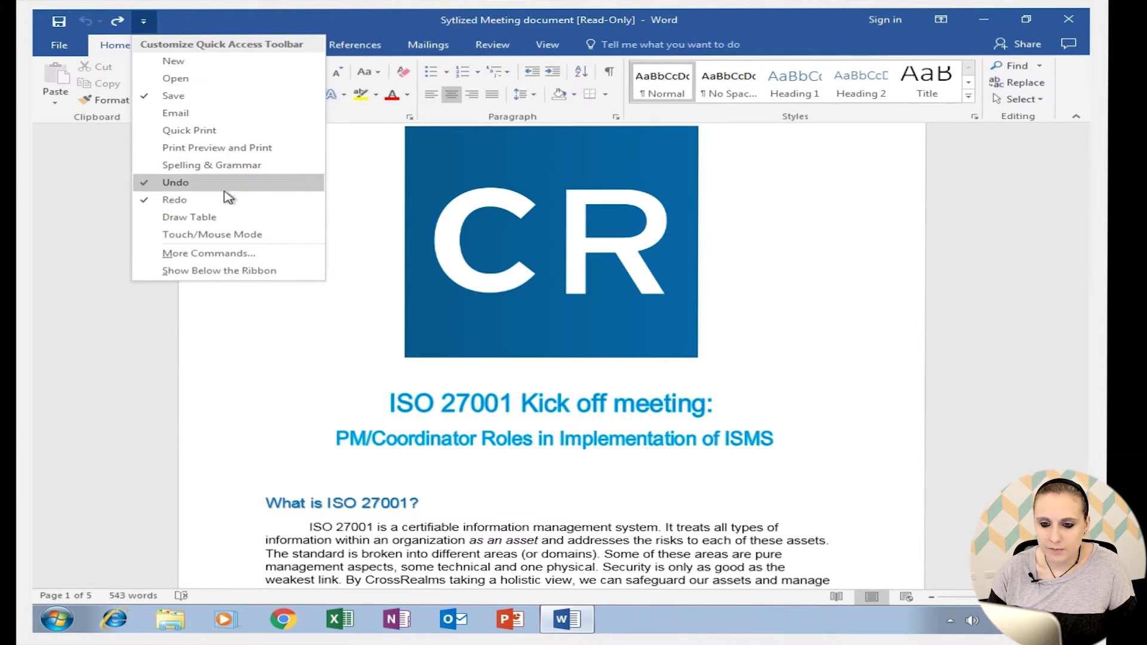
click(199, 273)
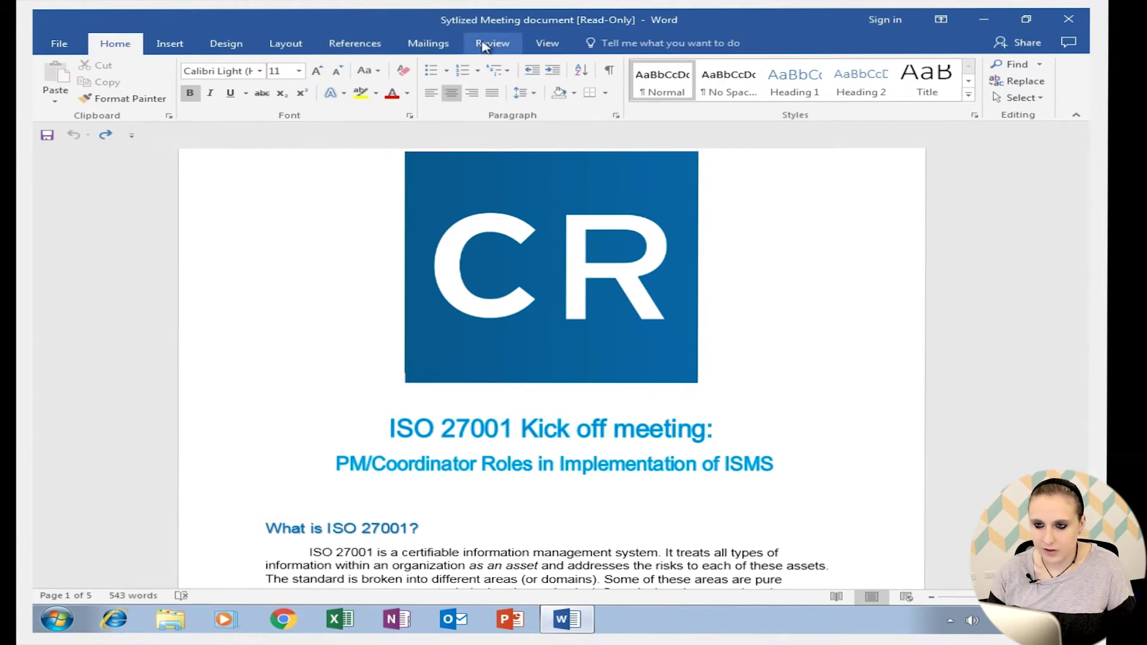
click(443, 44)
click(481, 47)
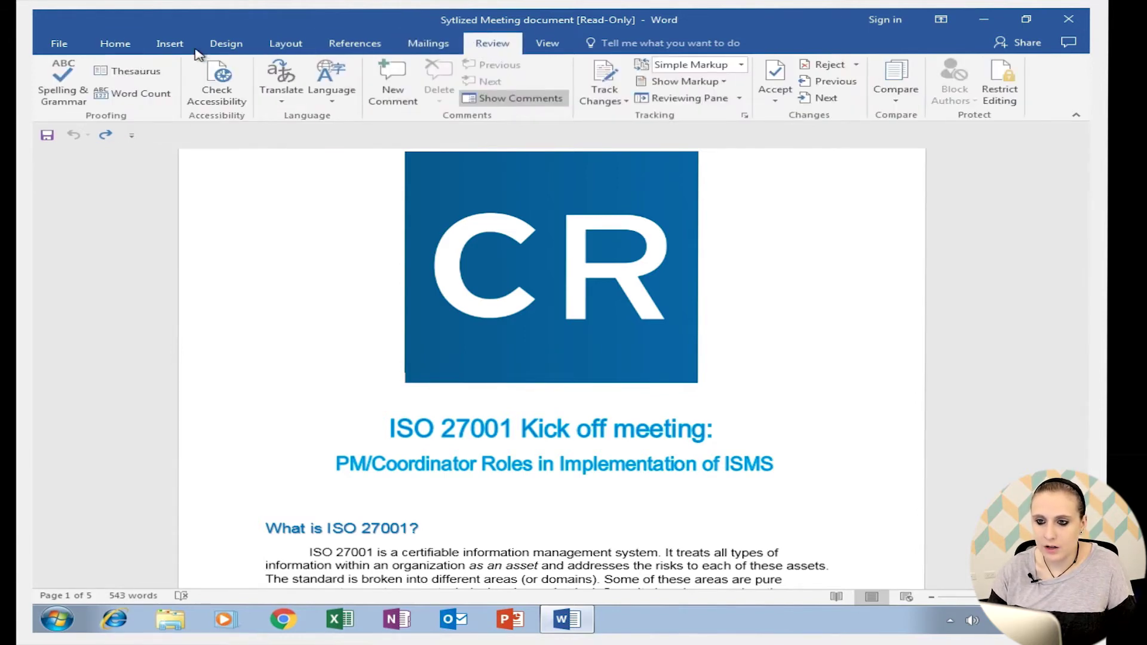
- Visit and leave the File view, then move the quick access toolbar back above the ribbon
click(59, 44)
click(76, 42)
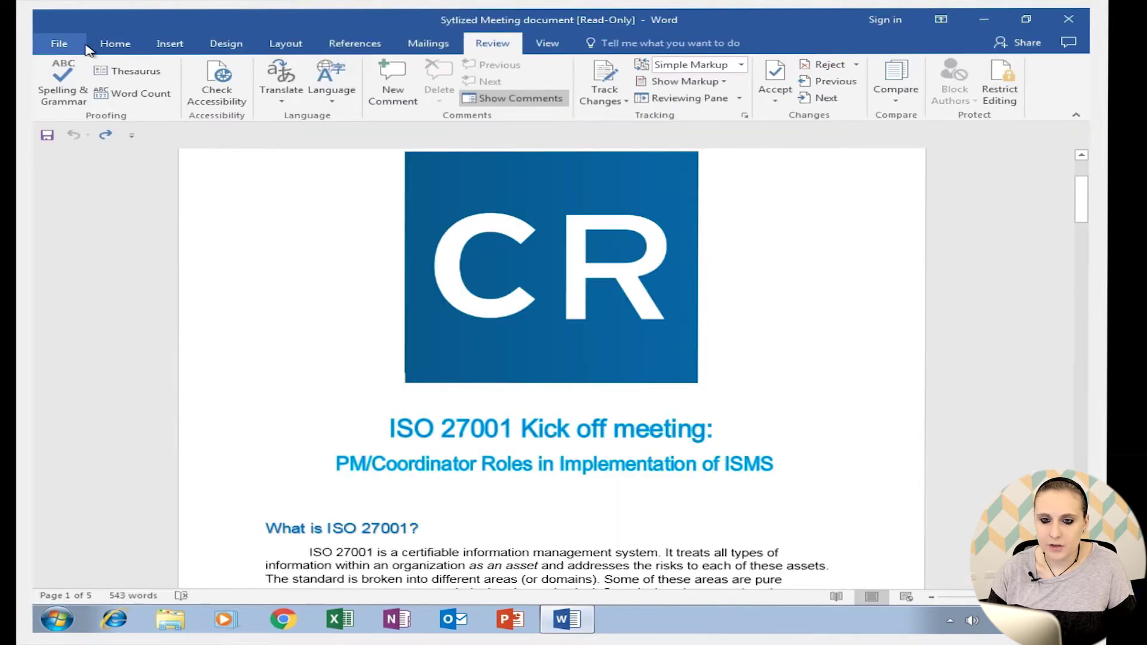
click(131, 135)
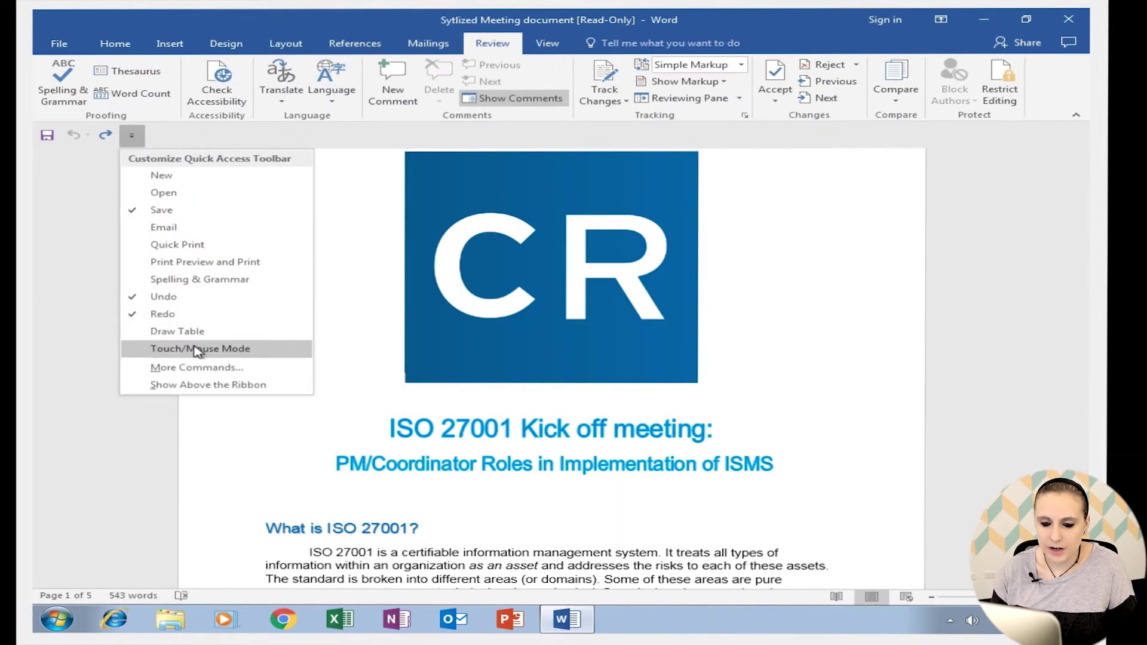
click(210, 389)
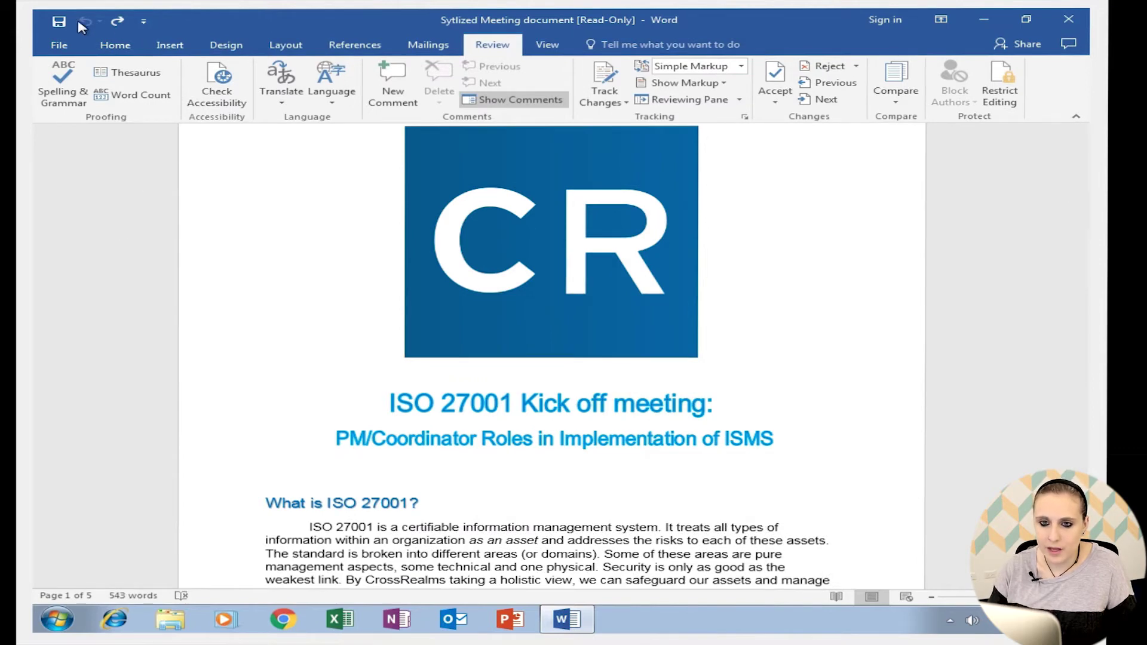
- Add Draw Table to the quick access toolbar via More Commands
click(142, 21)
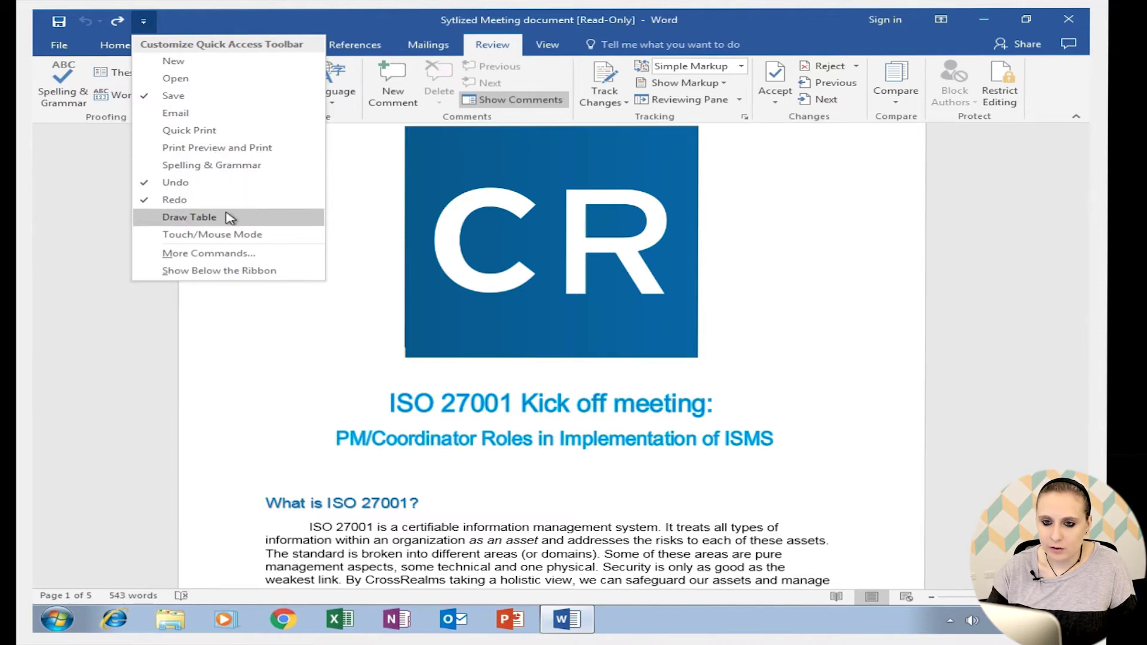
click(203, 254)
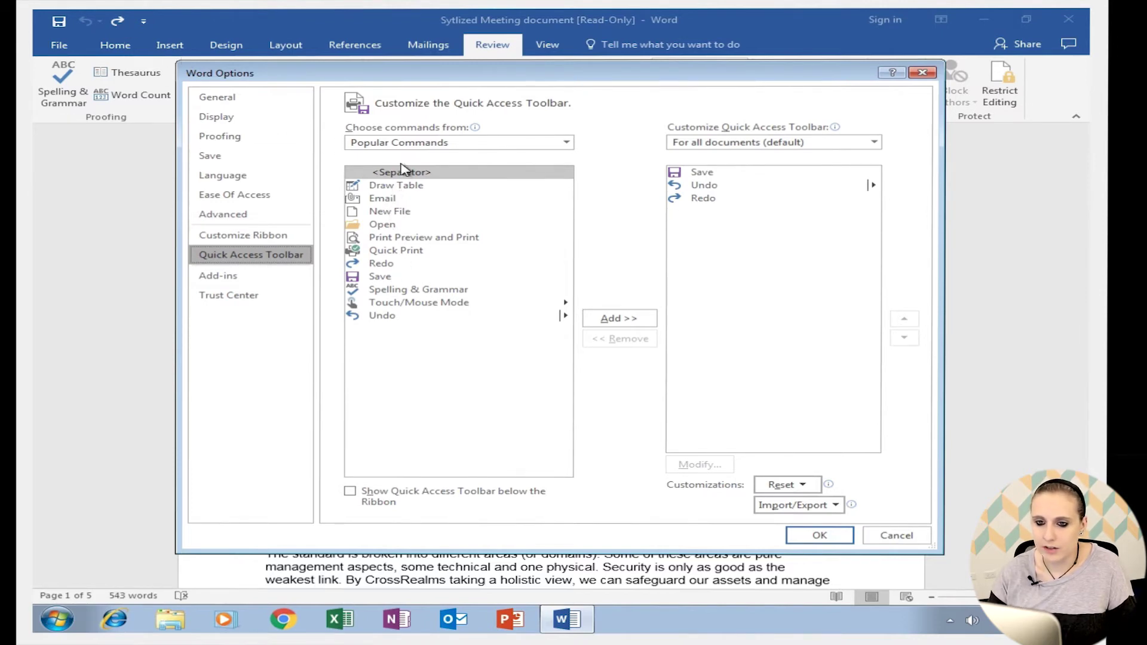
click(384, 187)
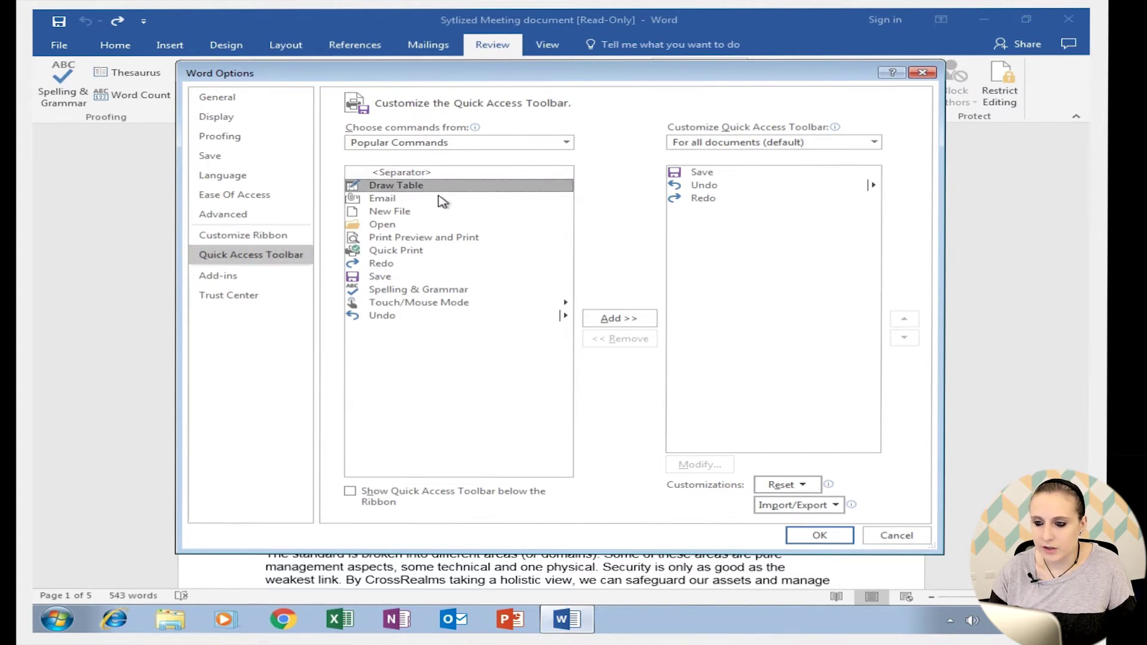
click(607, 320)
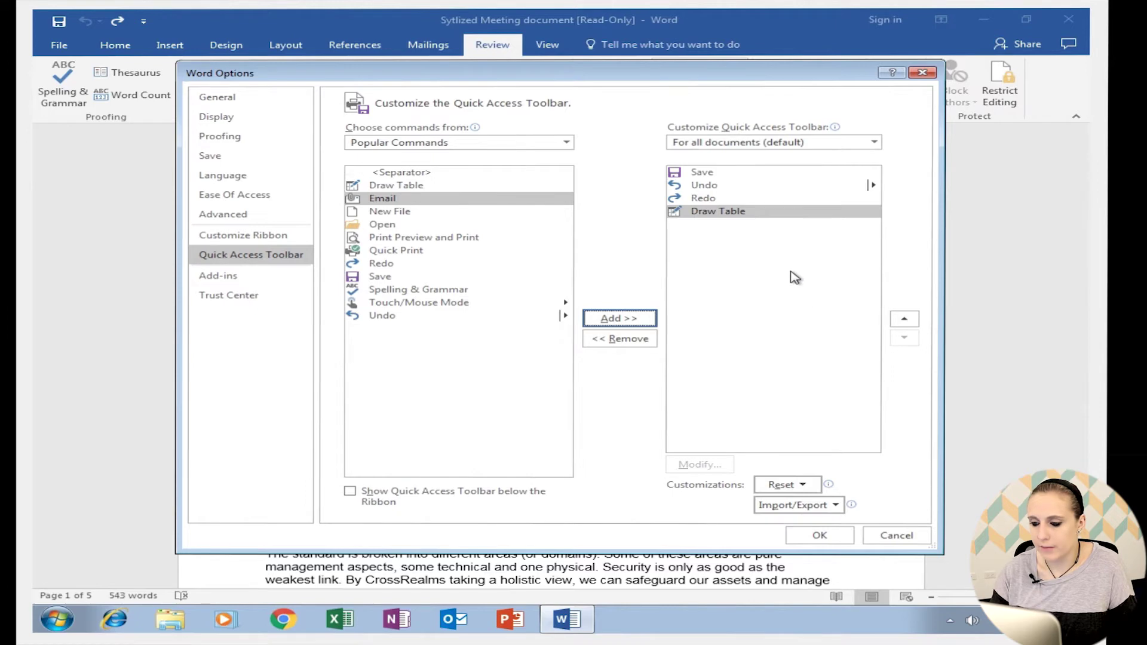
click(819, 536)
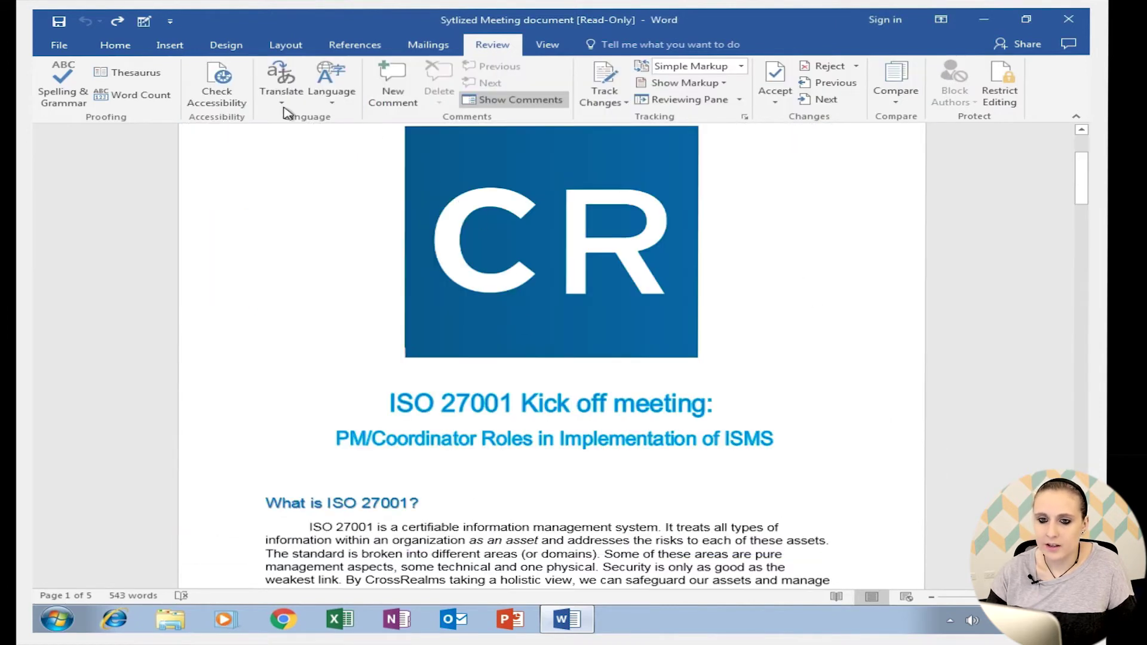
- Draw a one-cell table at the top of page 1, typing and deleting test text
click(144, 21)
drag(239, 154, 376, 220)
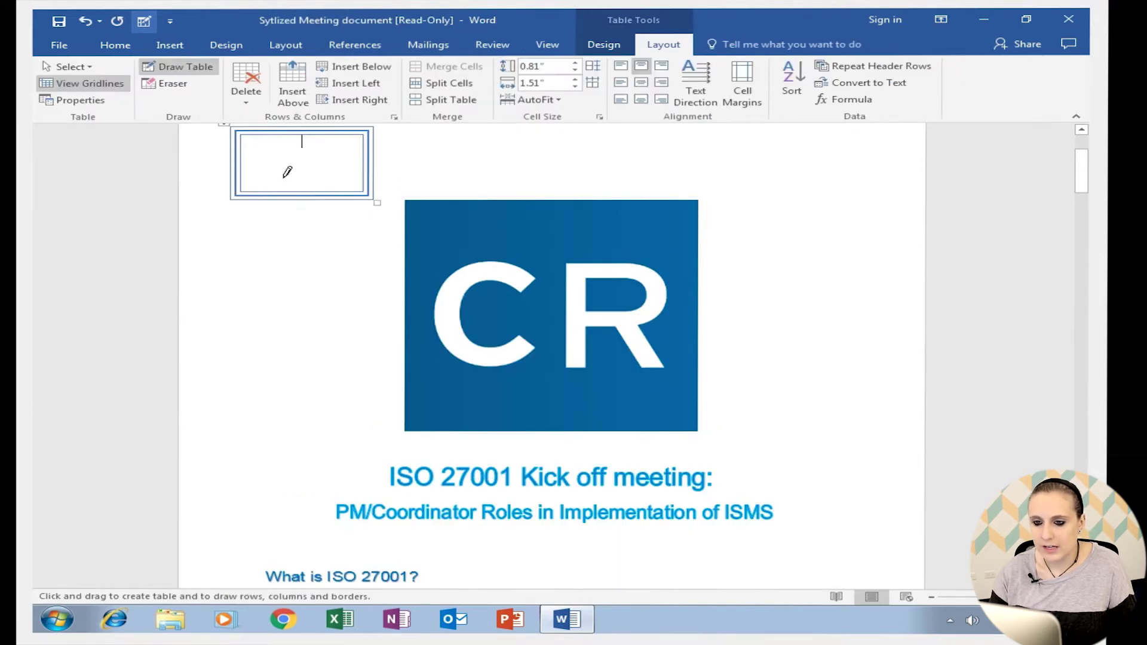
text(dfgsrgd)
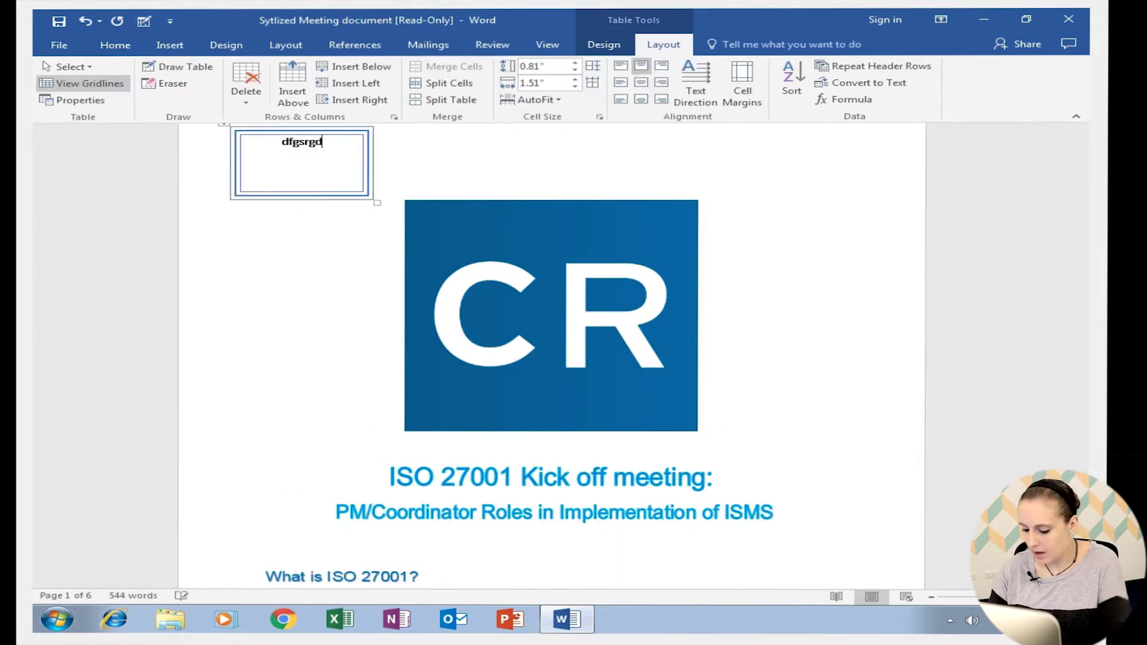
key(BackSpace)
key(BackSpace)
key(BackSpace)
key(BackSpace)
key(BackSpace)
key(BackSpace)
key(BackSpace)
key(BackSpace)
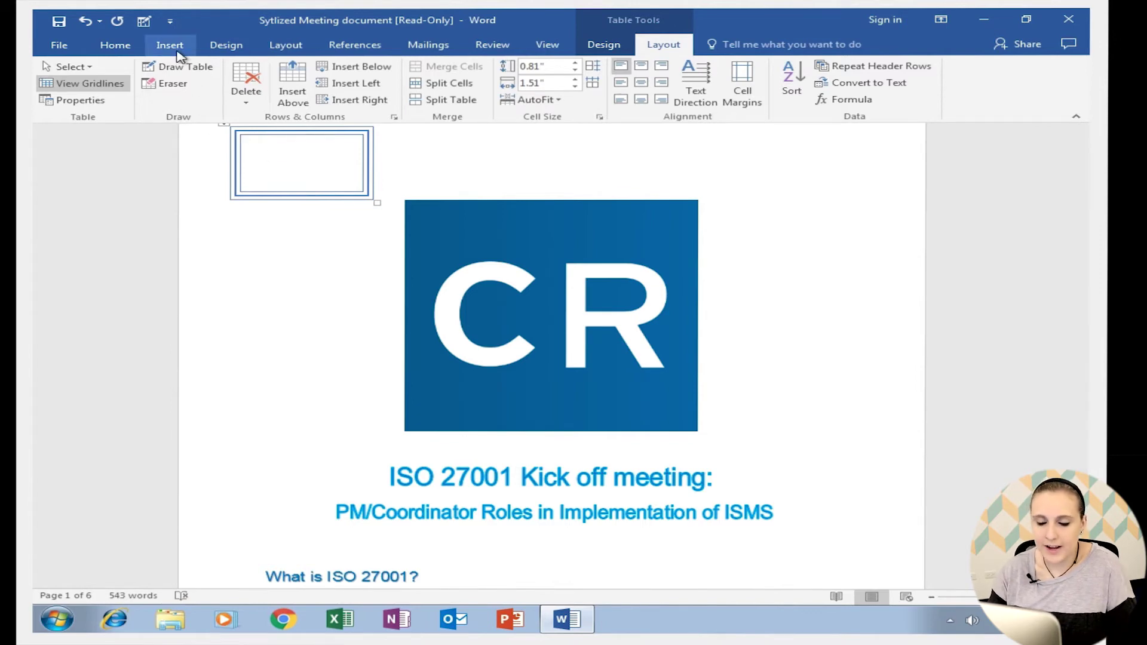
click(169, 24)
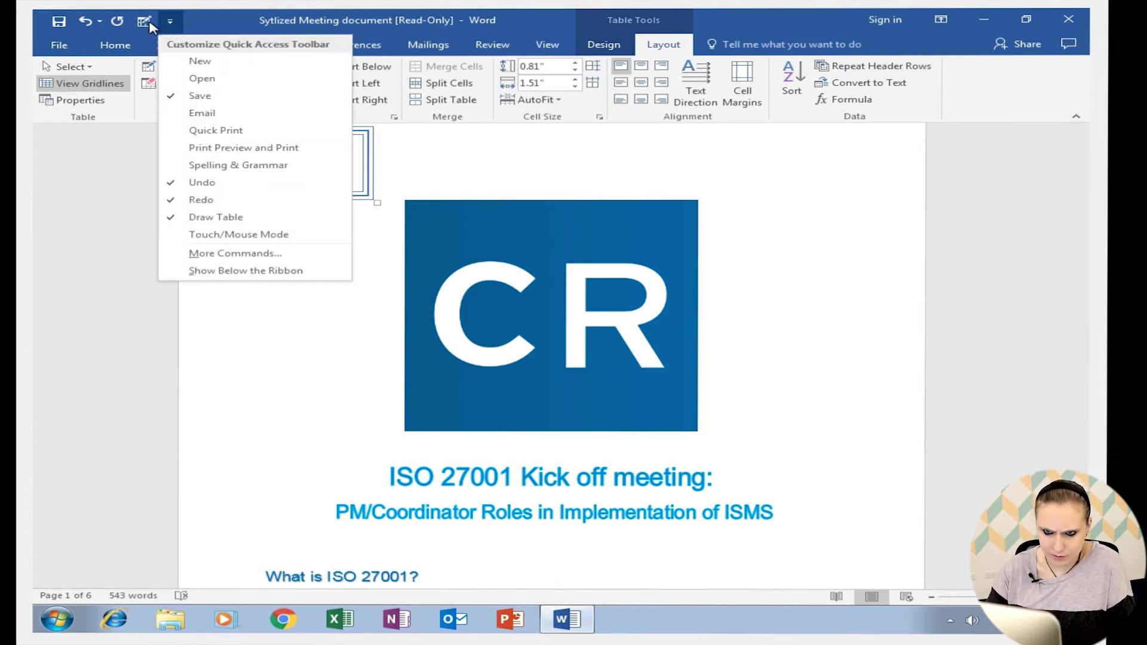
- Remove Draw Table from the quick access toolbar and delete the stray letter in the table cell
click(218, 260)
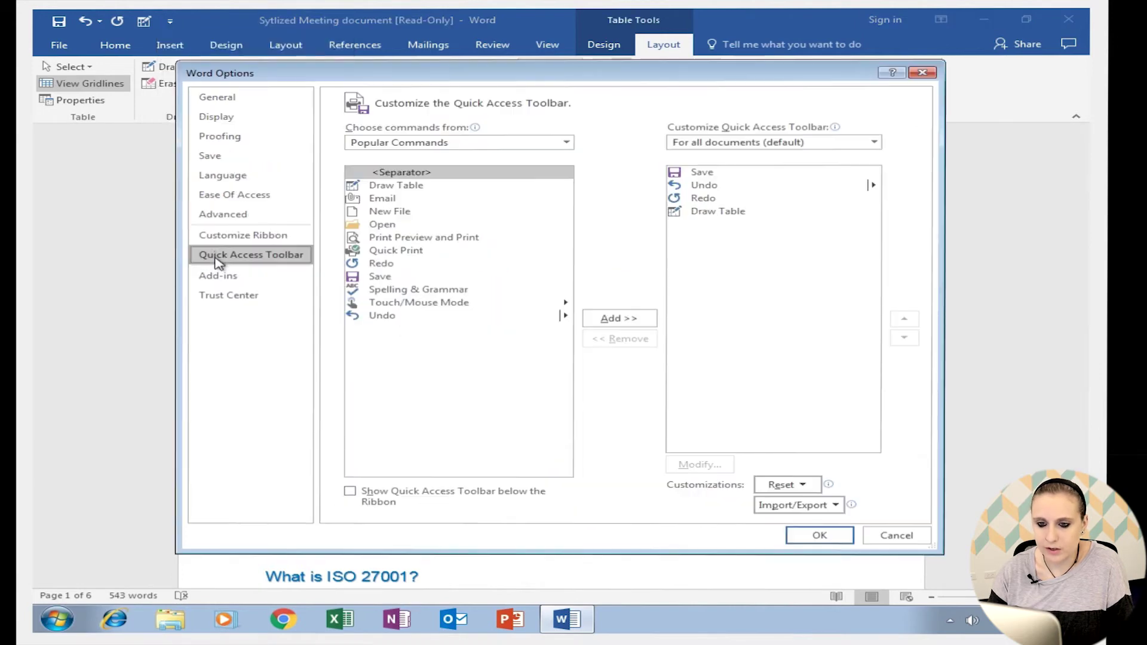
click(699, 213)
click(635, 343)
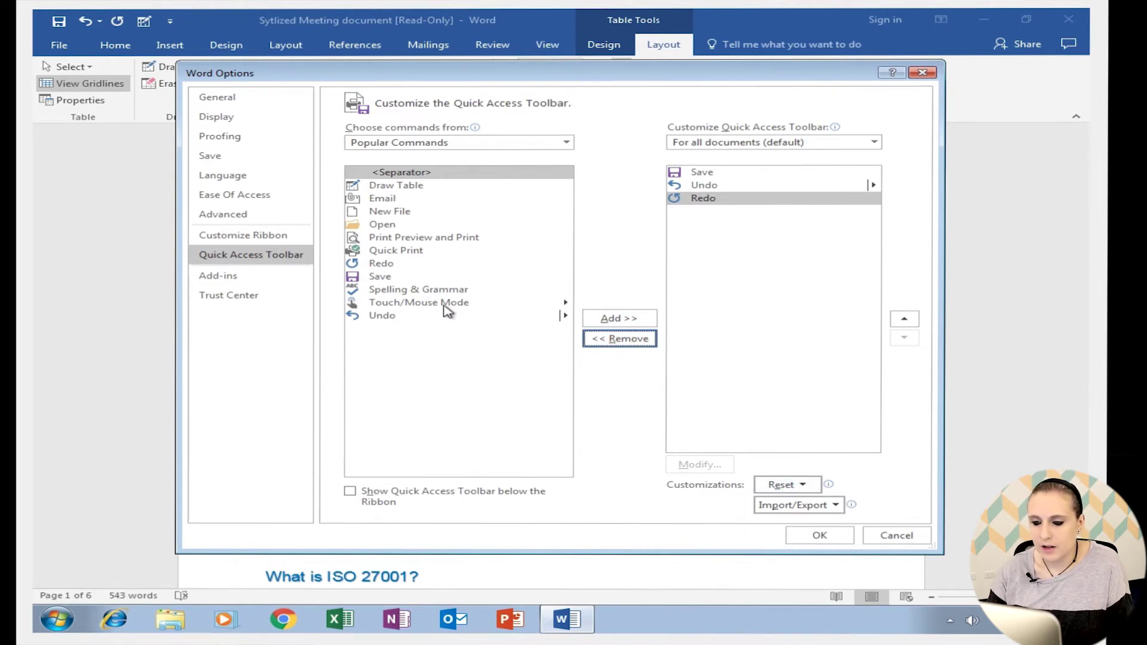
click(816, 535)
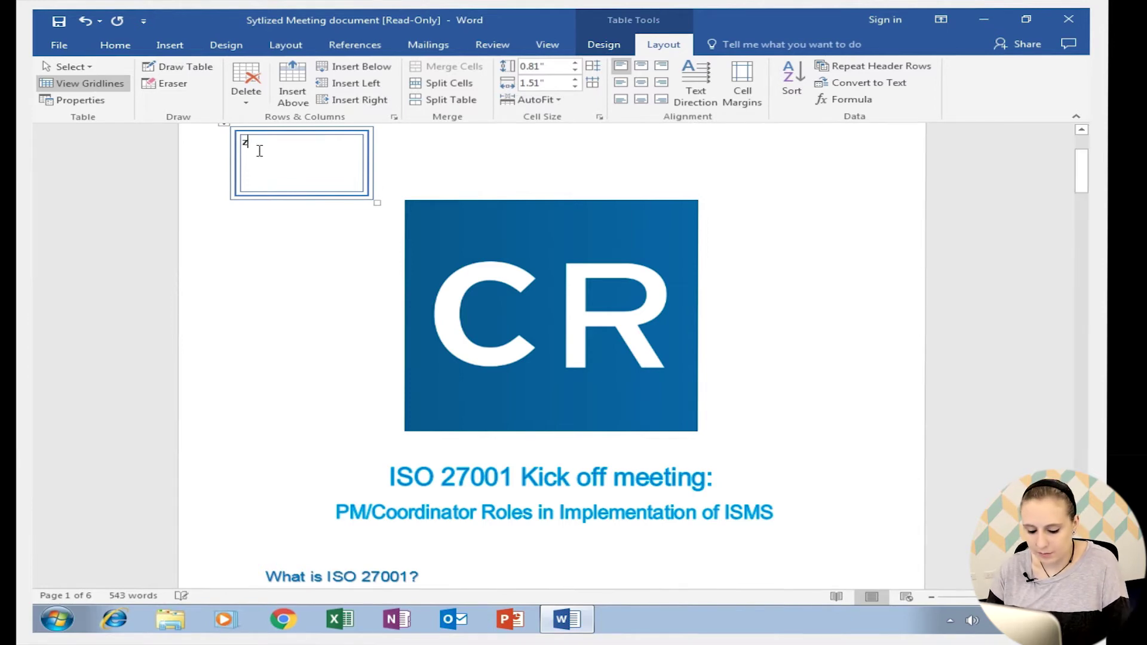
key(BackSpace)
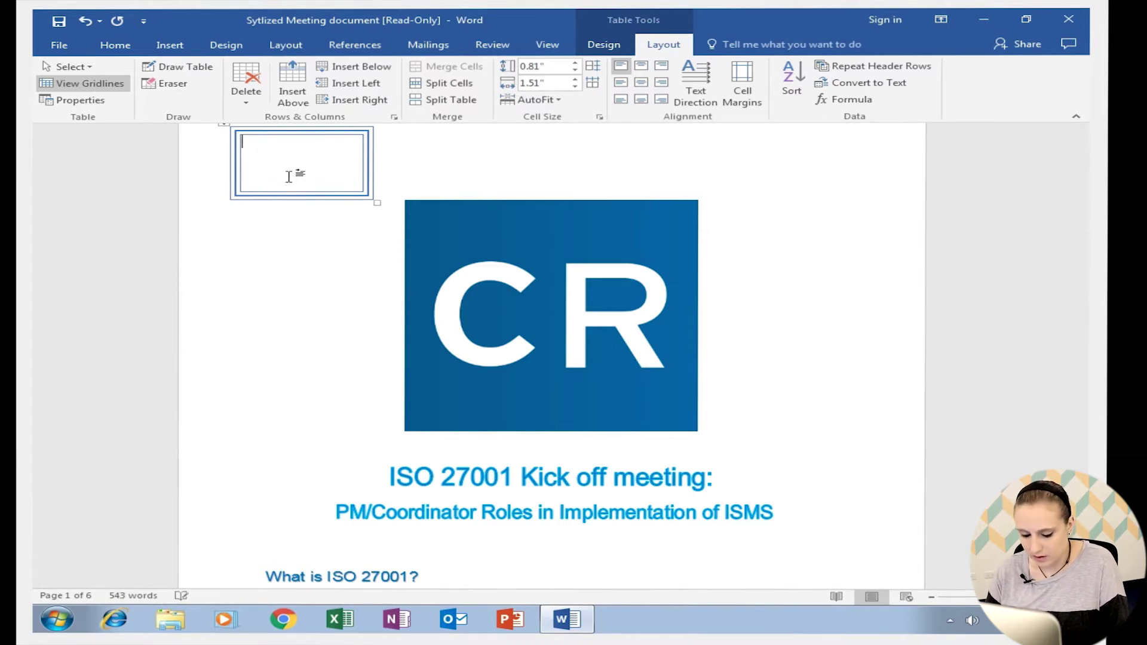
click(54, 45)
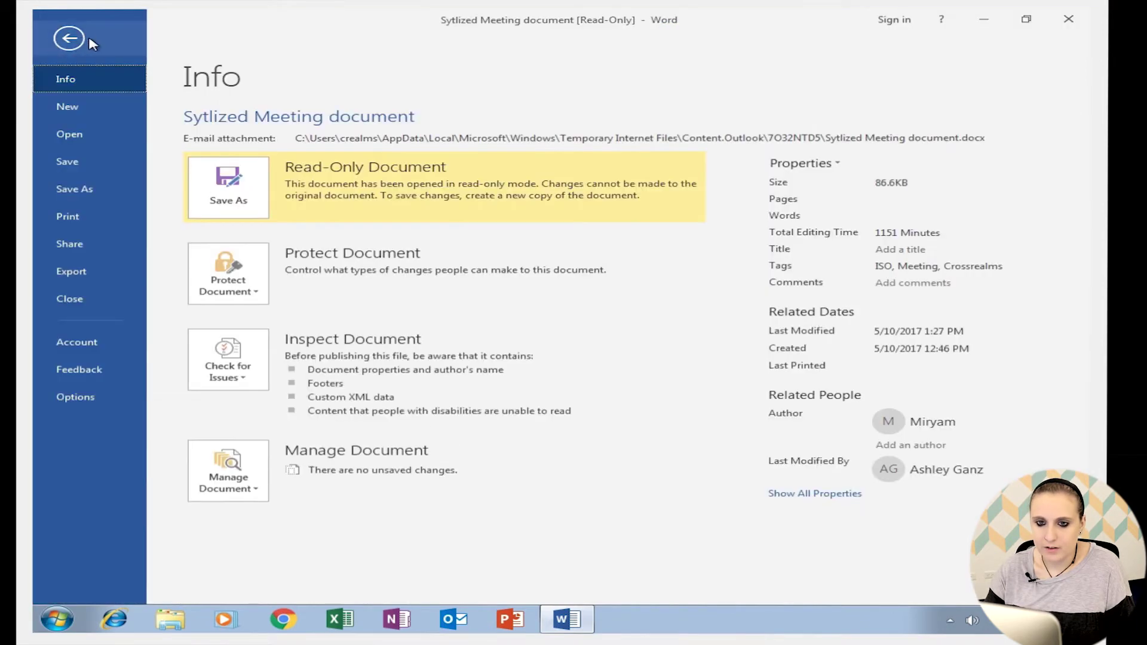
- Step back to the document, then return to the Info page showing its properties
click(78, 38)
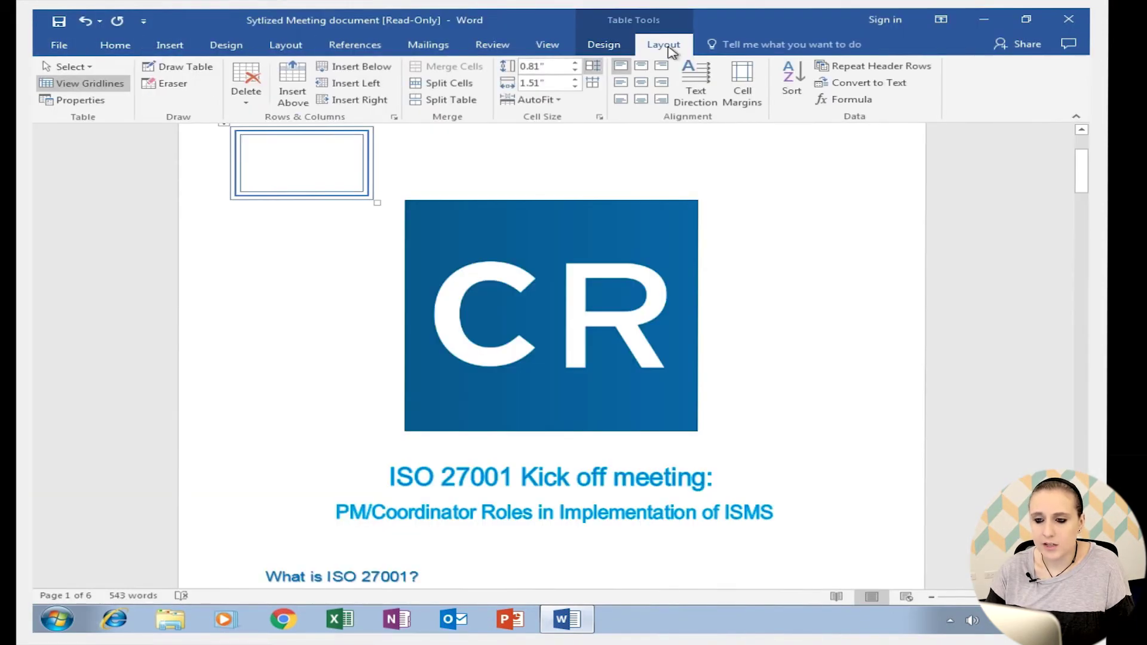
click(75, 46)
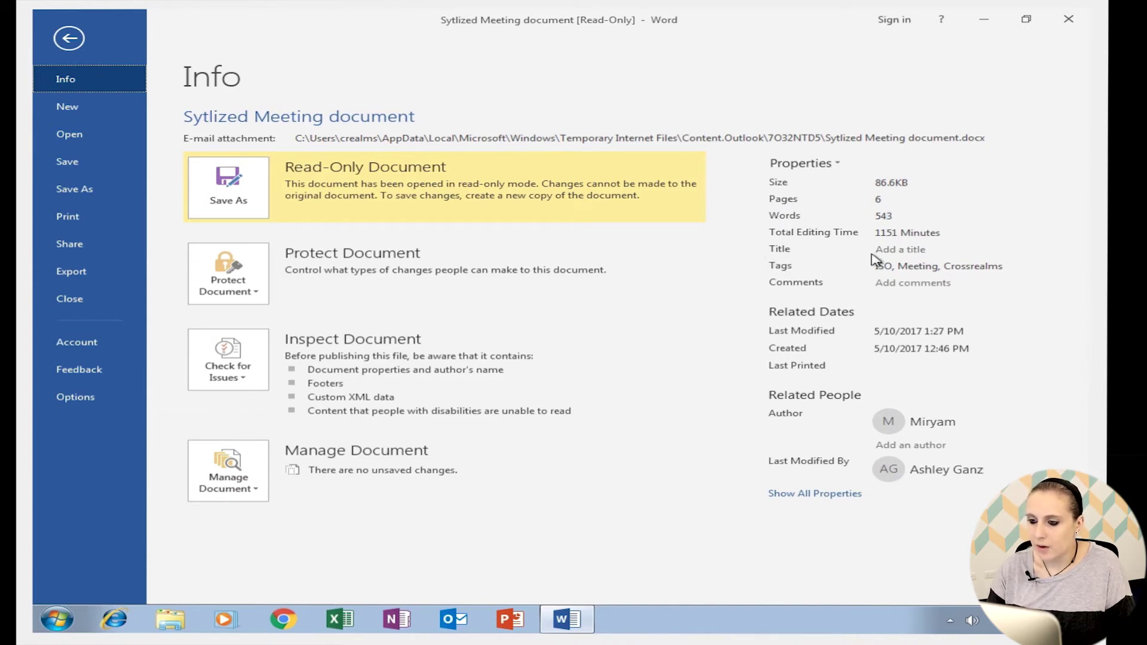
click(901, 250)
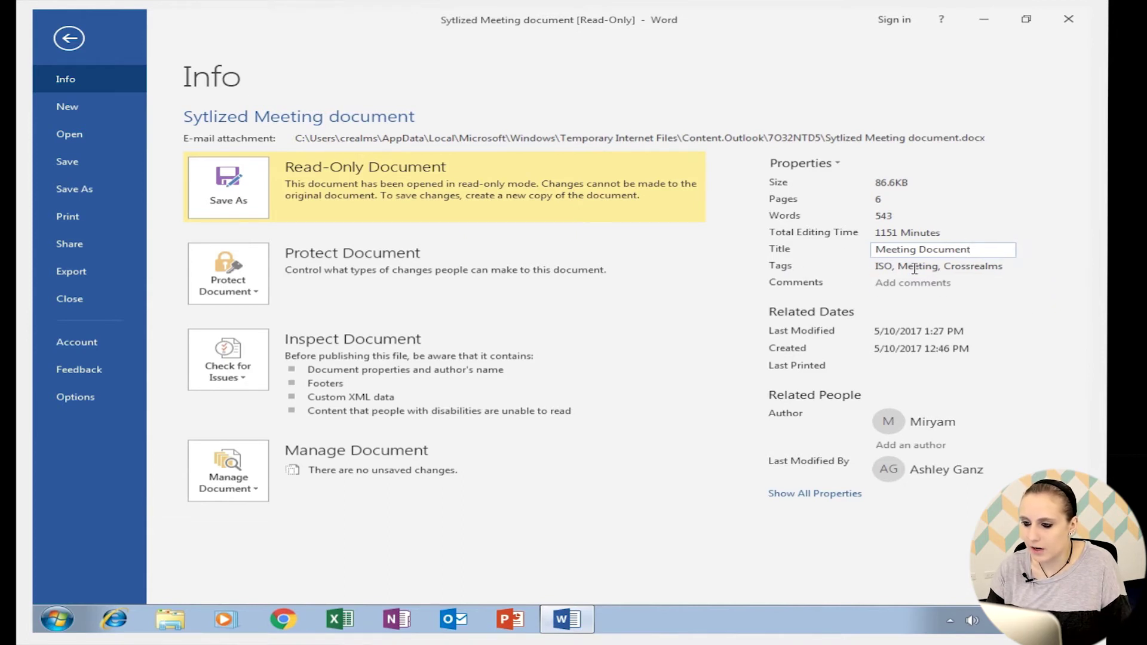
- Delete the tags ISO, Meeting, Crossrealms and begin adding a comment property
click(871, 270)
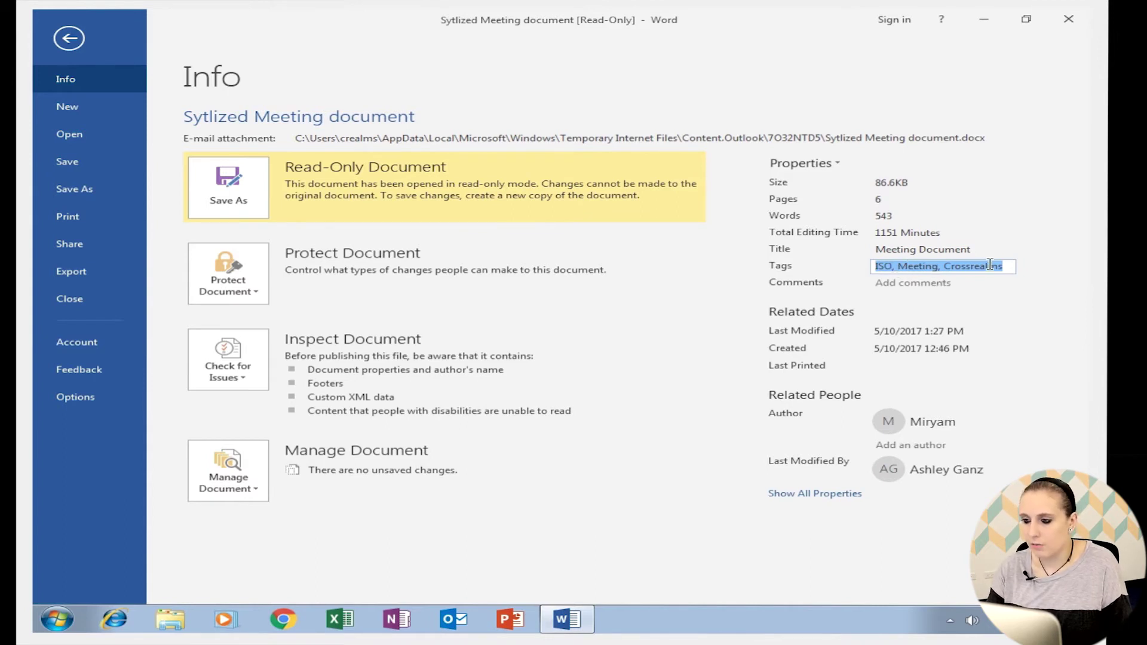
key(BackSpace)
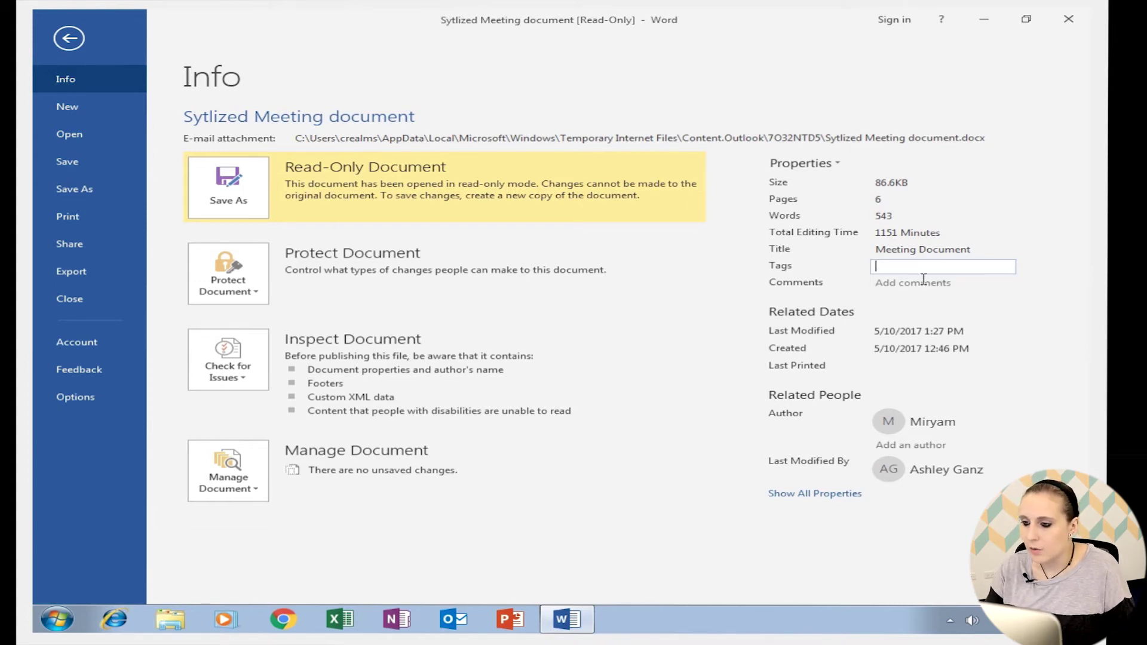
click(890, 285)
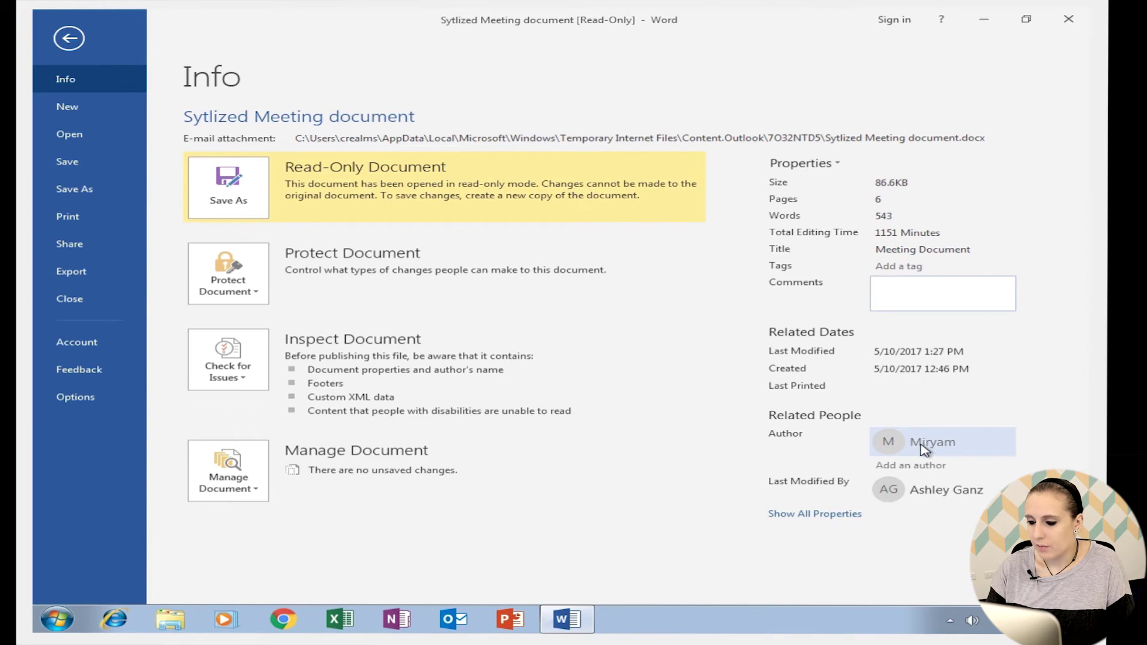
mouse_move(923, 449)
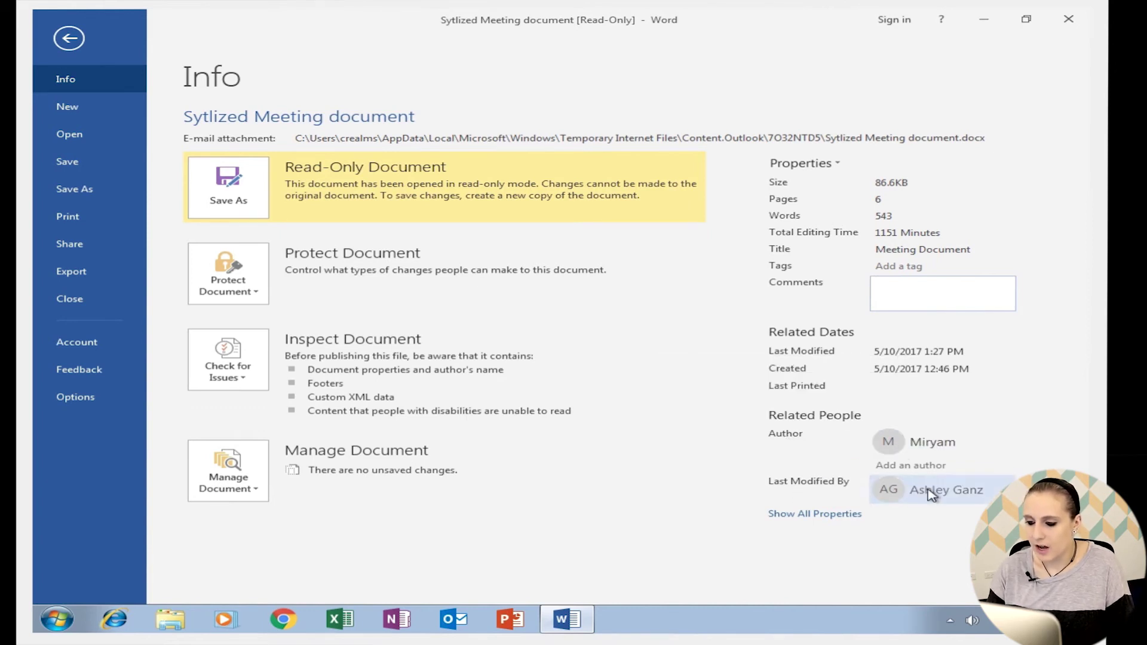
mouse_move(928, 489)
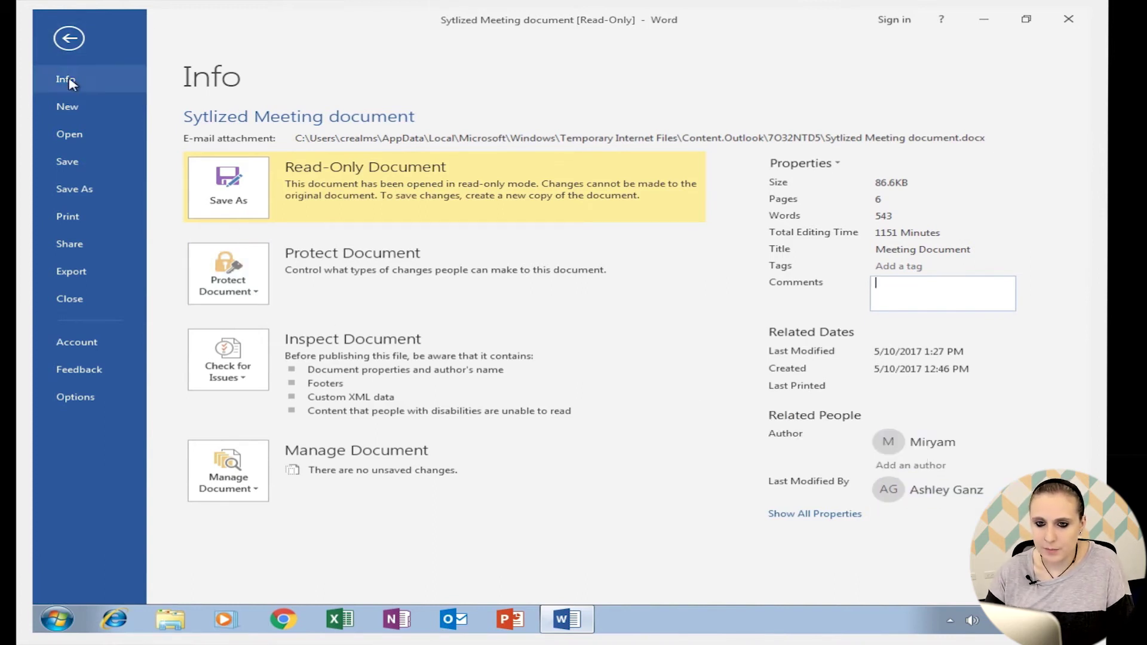
click(256, 297)
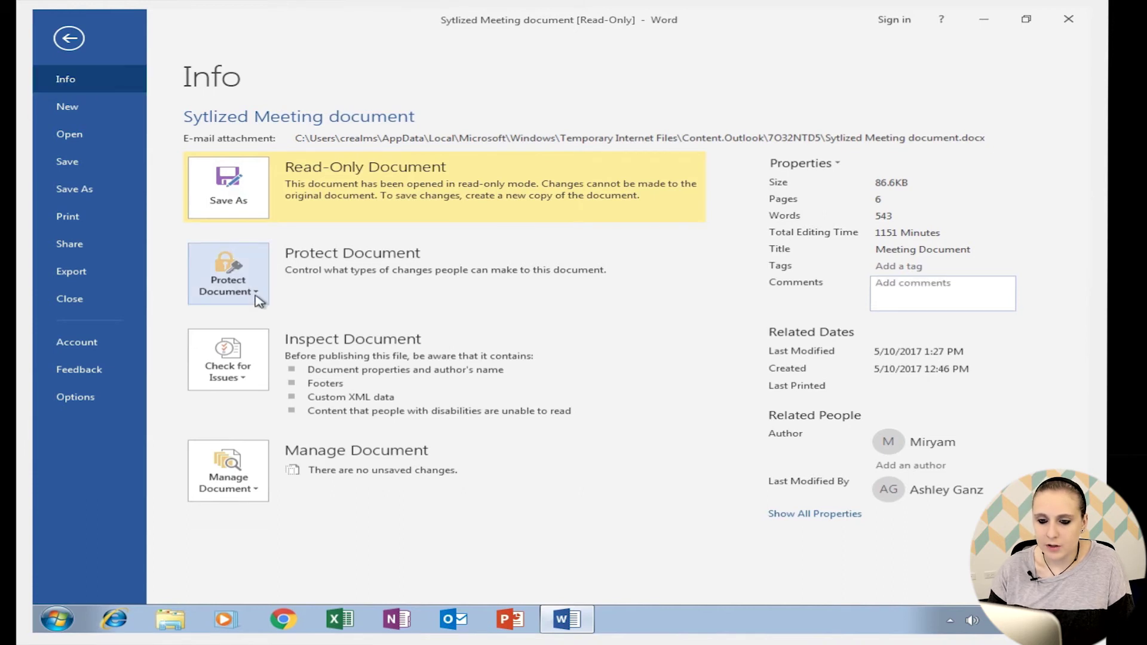
click(258, 299)
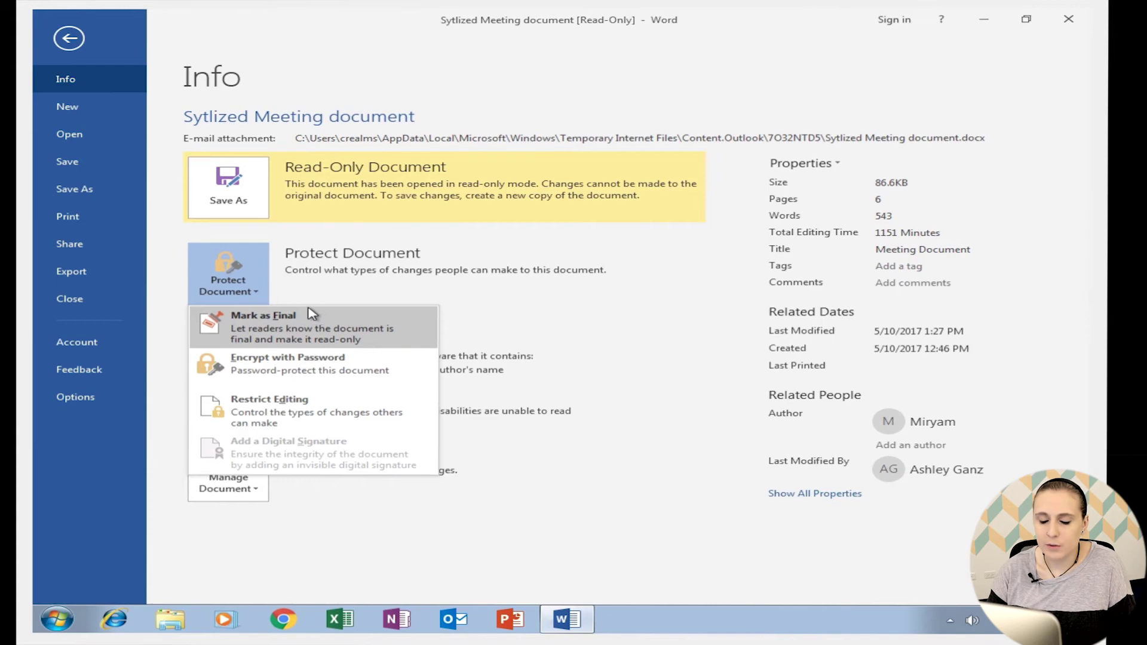
key(Escape)
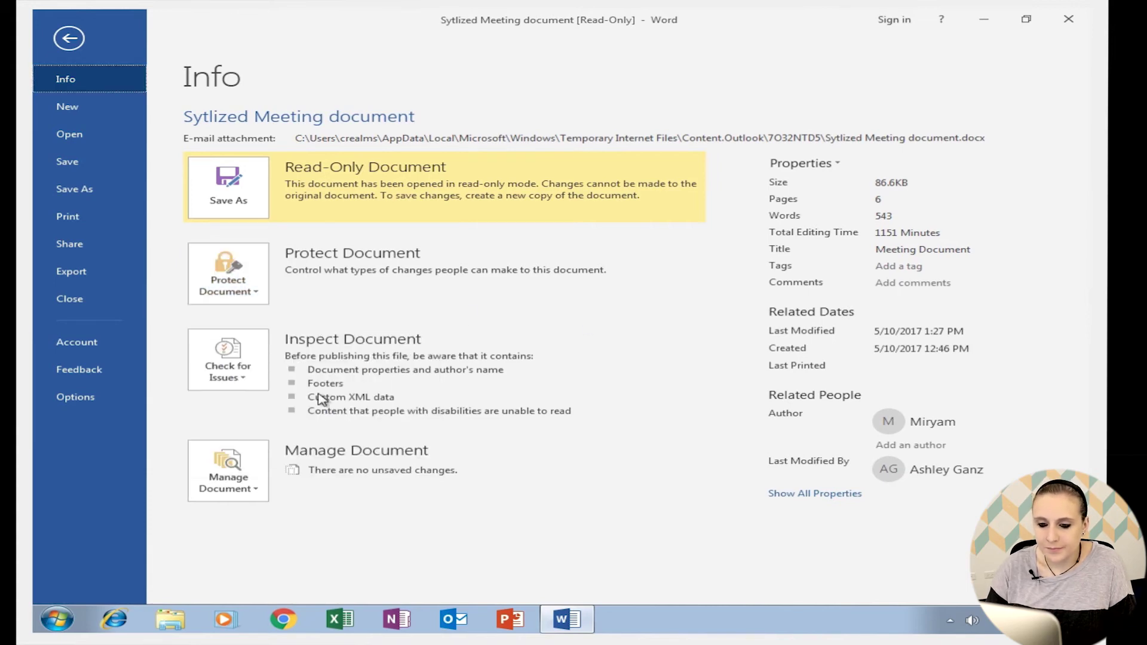
click(264, 382)
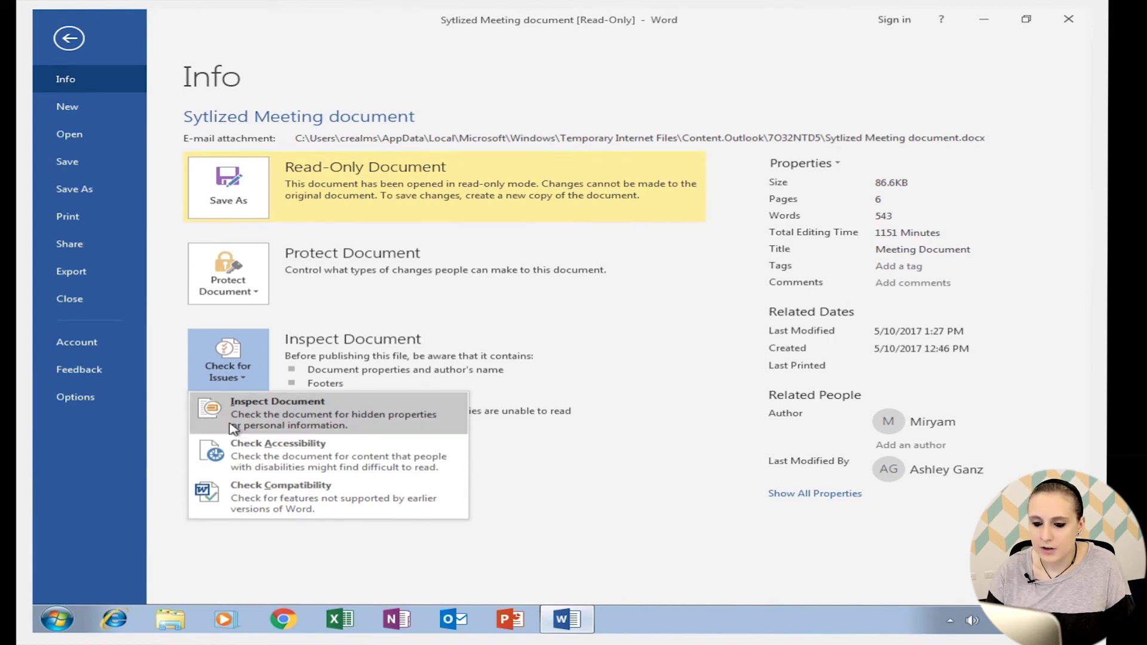
- Close and reopen the Check for Issues options, then open Manage Document to show Recover Unsaved Documents
key(Escape)
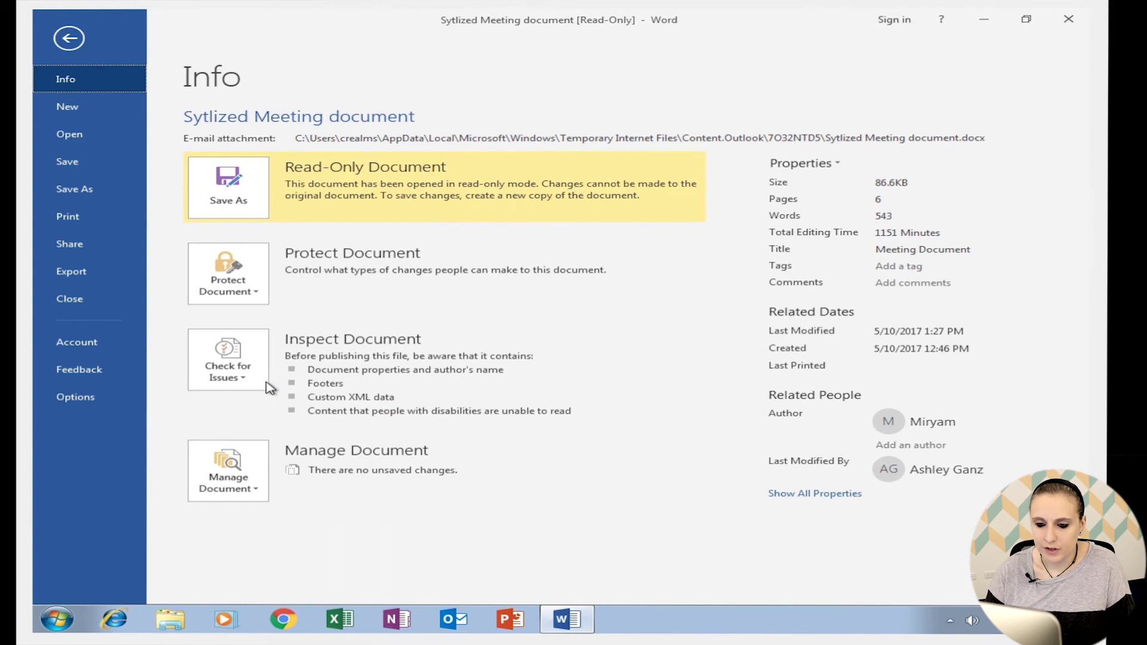
click(227, 357)
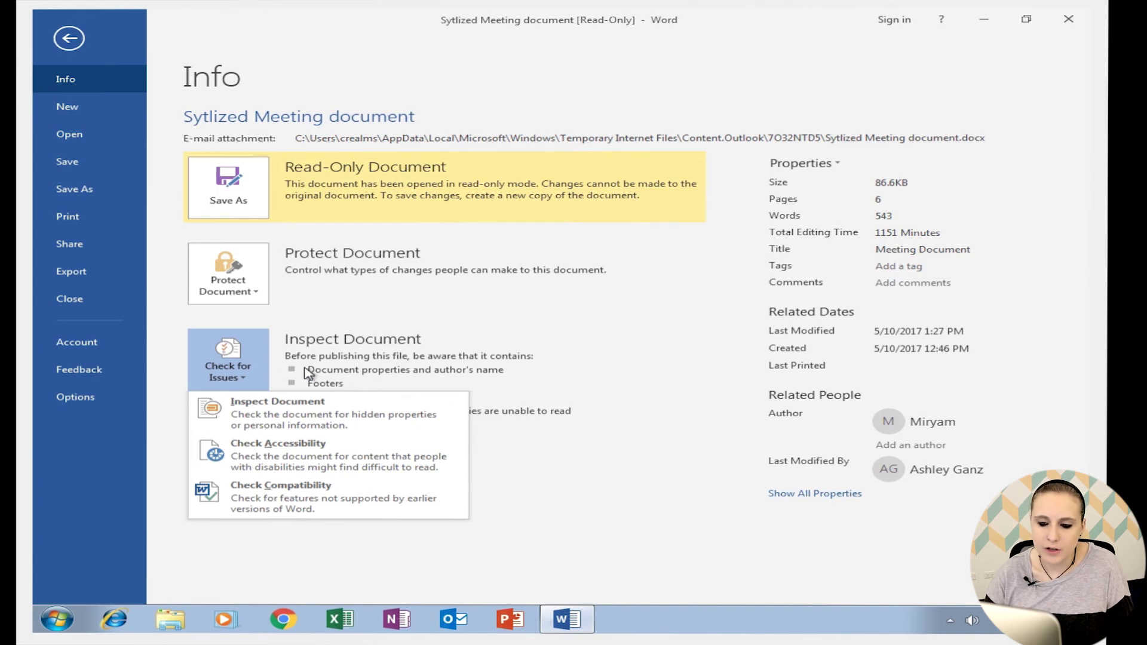
click(577, 392)
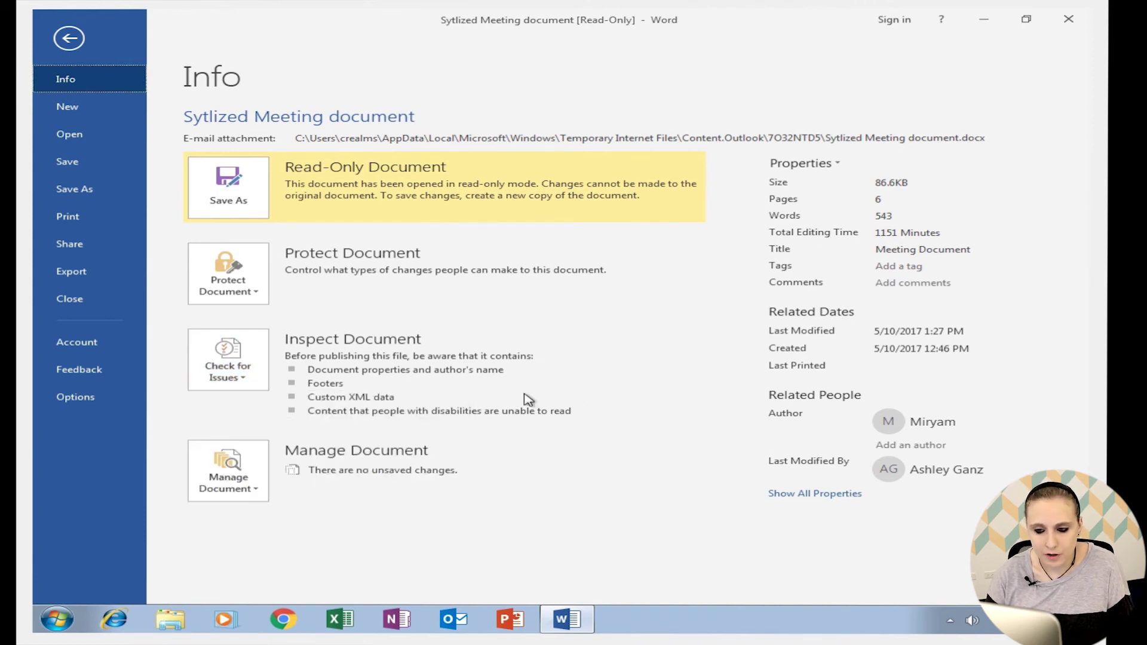
click(237, 386)
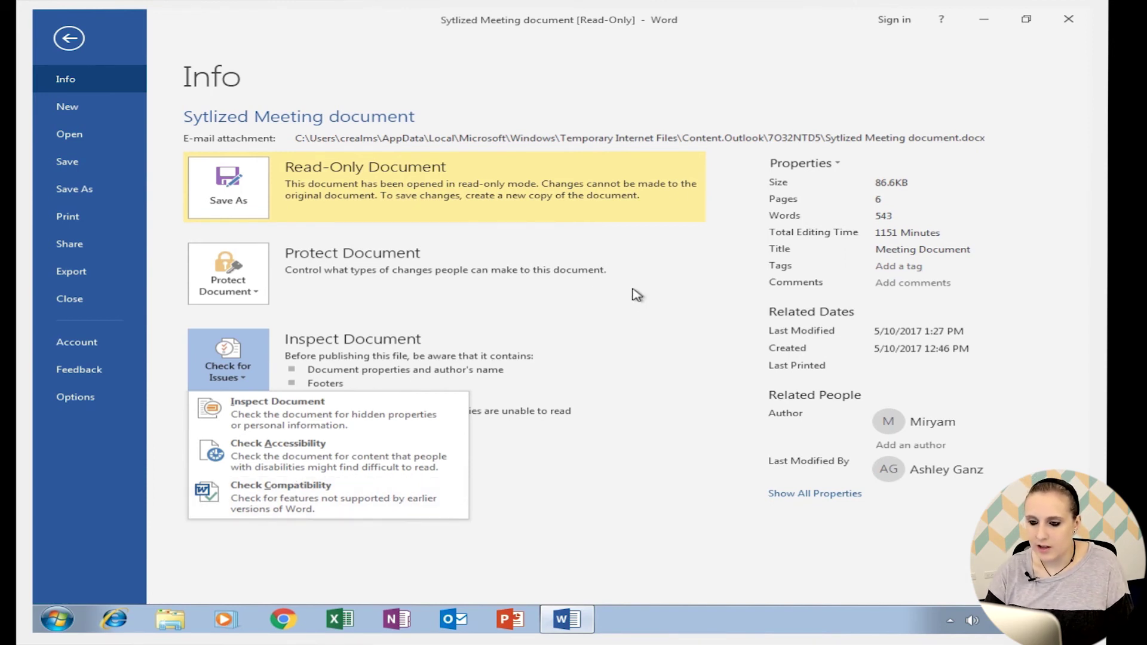
click(651, 512)
click(242, 481)
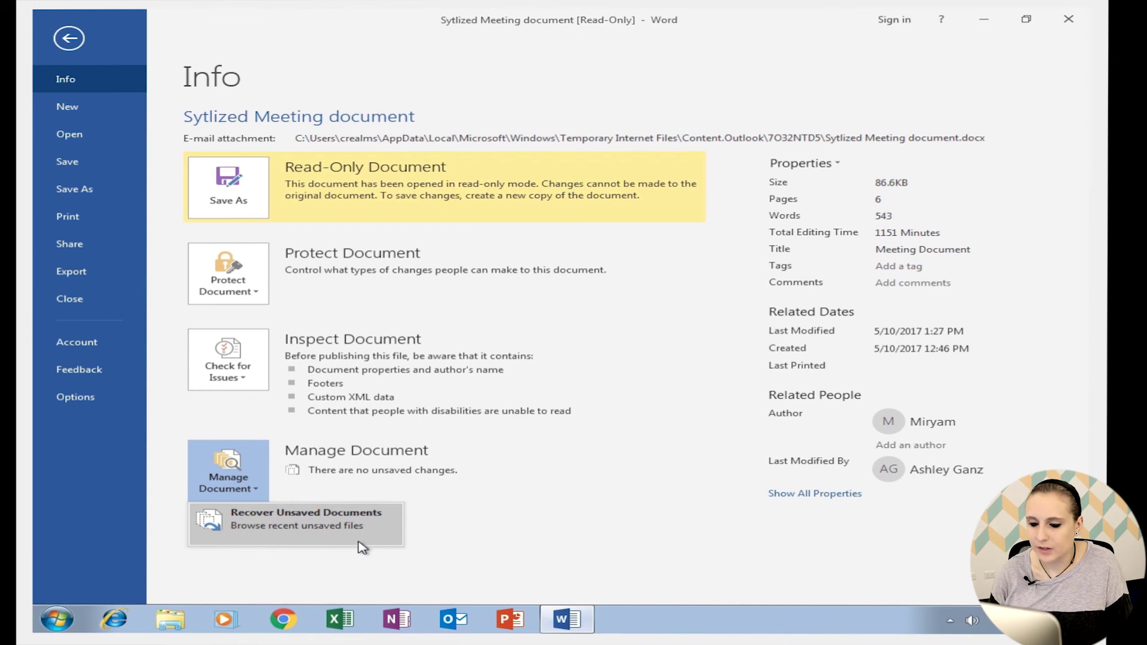
- Dismiss the Manage Document dropdown with Esc, leaving the Info overview
key(Escape)
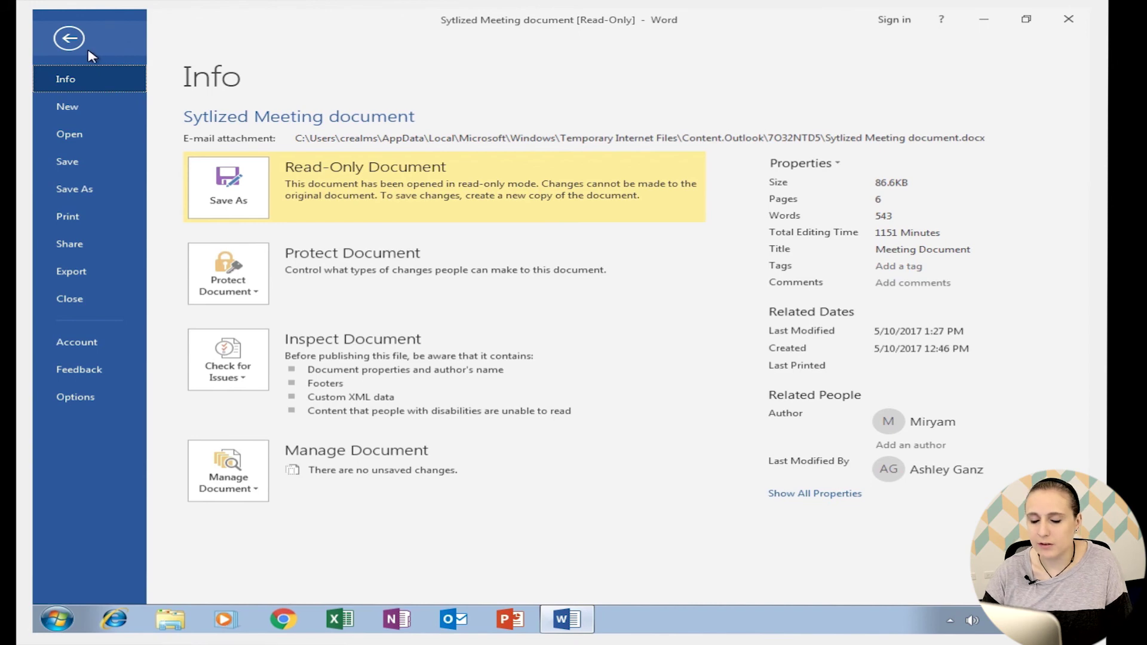
- Leave the Info page and put the cursor beside the empty table in the document
click(69, 40)
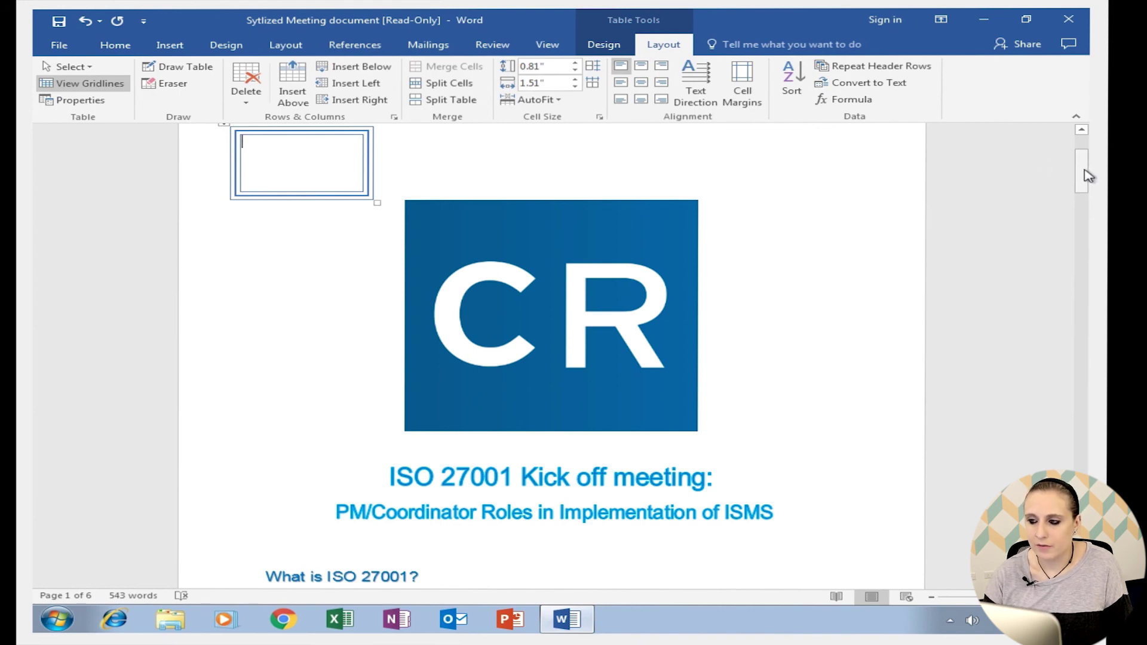
mouse_move(1084, 170)
mouse_down()
mouse_move(1089, 354)
mouse_move(1079, 155)
mouse_up()
click(826, 229)
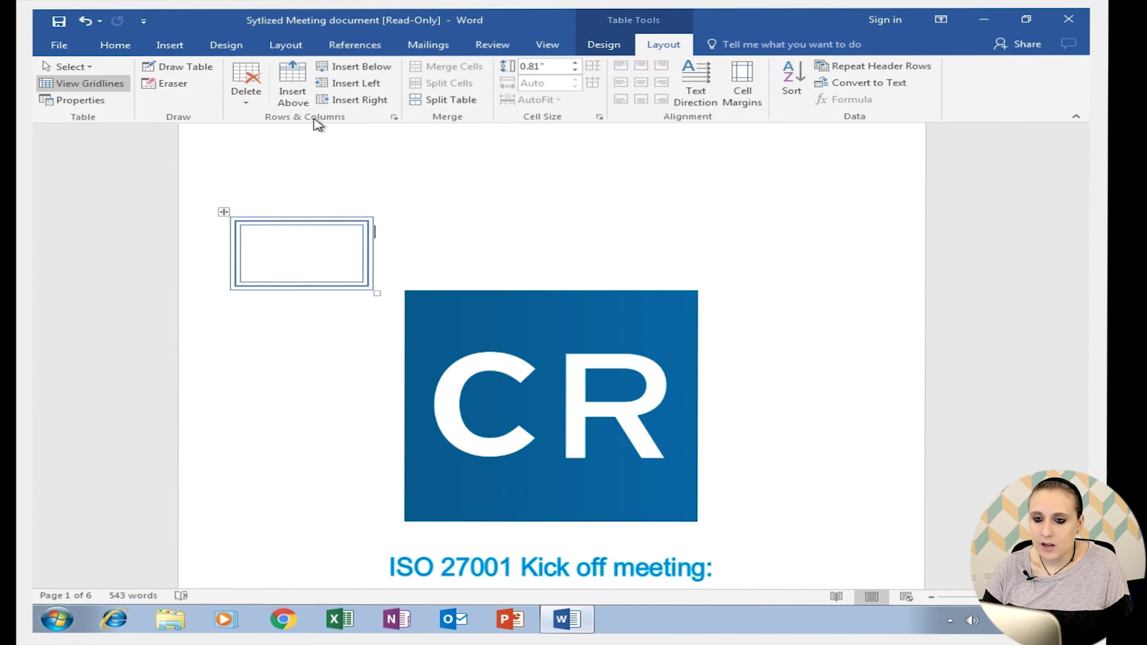
drag(1084, 165, 1086, 216)
- Browse the Insert, Design and Layout ribbon tabs, ending on the page layout settings
click(170, 45)
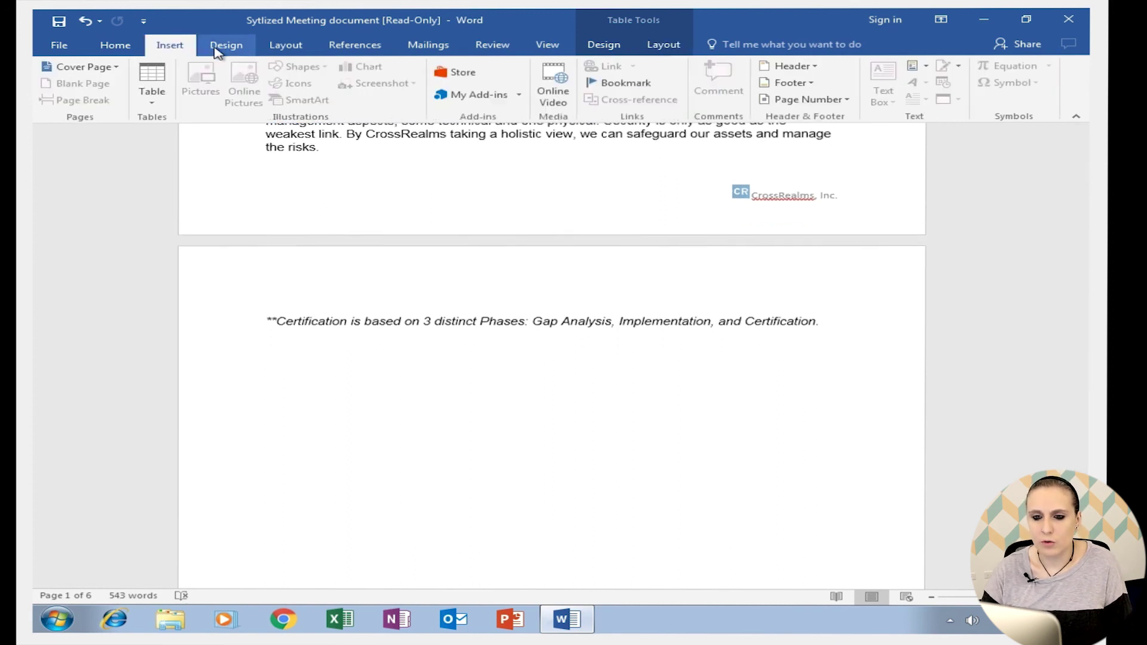
click(218, 51)
click(279, 51)
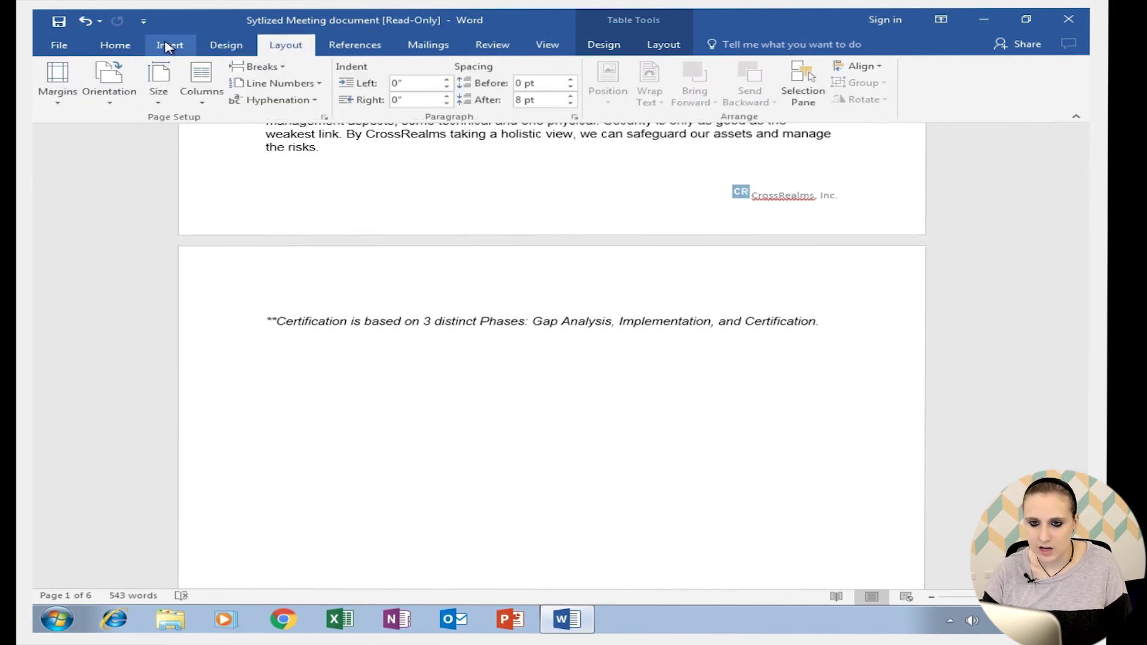